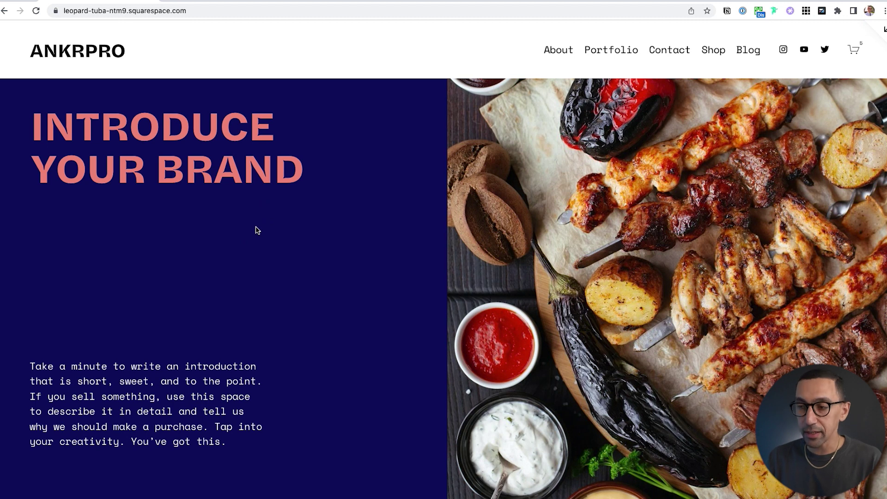
Step: Enter edit mode, browse the Shop page's categories and product grid, then return to the main menu
key("Escape")
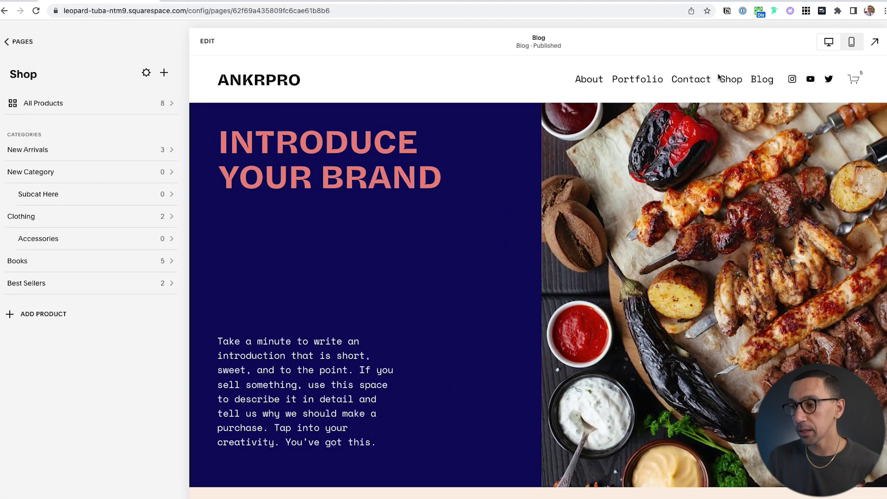
left_click(730, 80)
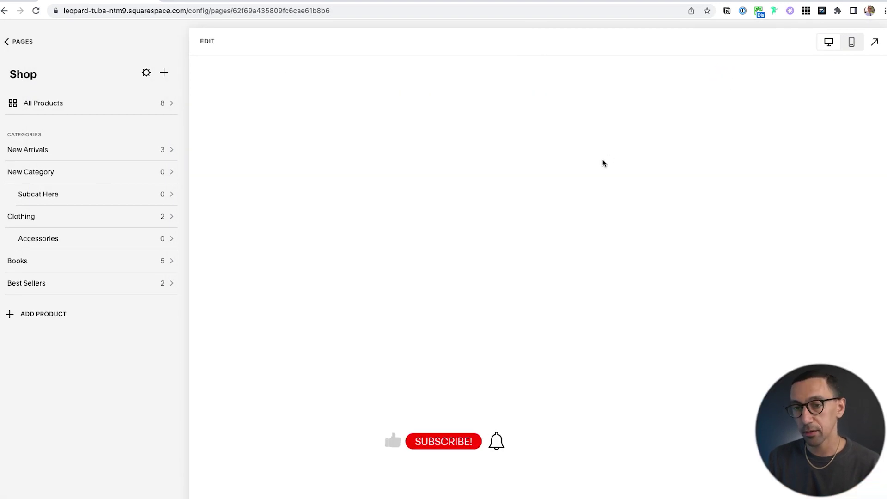
scroll(536, 247, "down", 15)
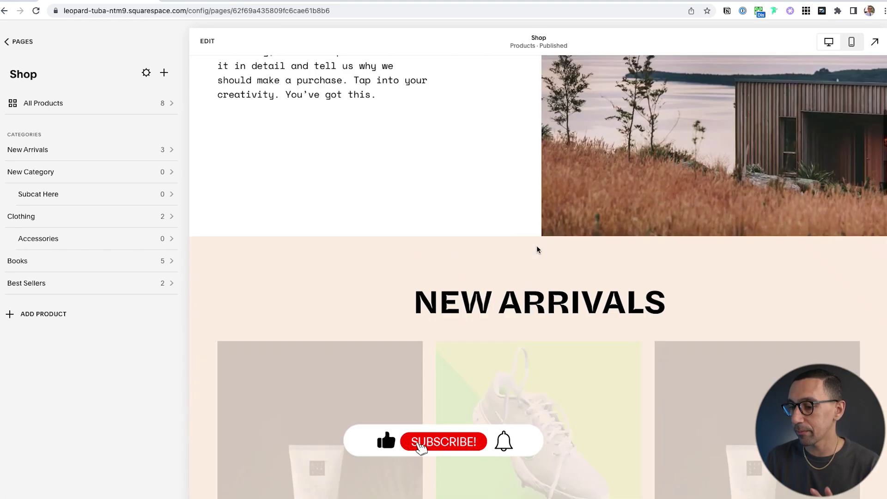
scroll(537, 250, "up", 10)
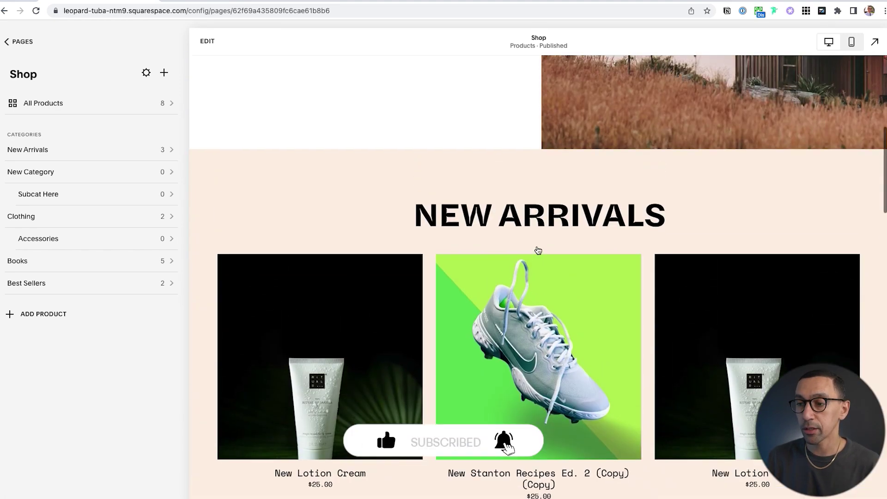
scroll(537, 249, "down", 2)
scroll(537, 250, "down", 12)
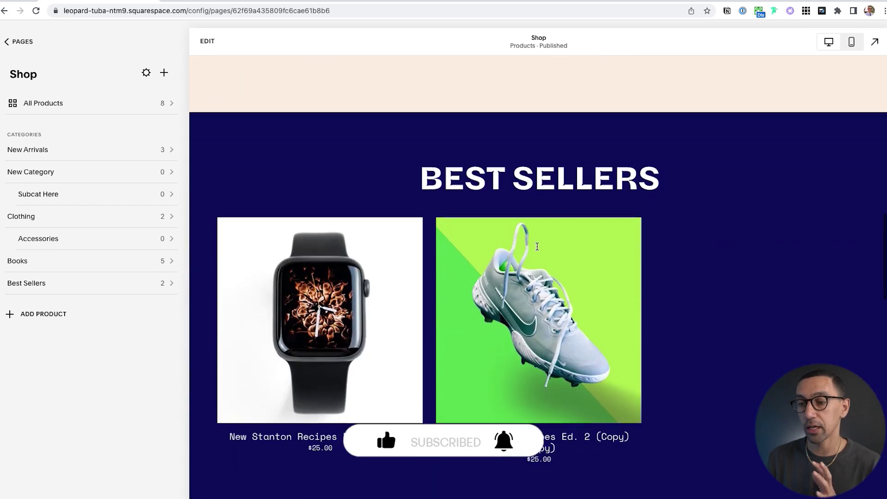
scroll(537, 250, "up", 4)
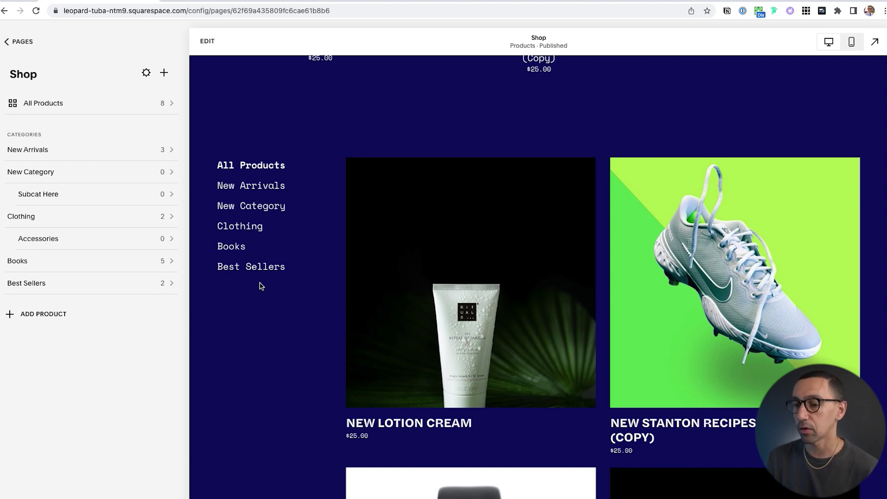
left_click(21, 41)
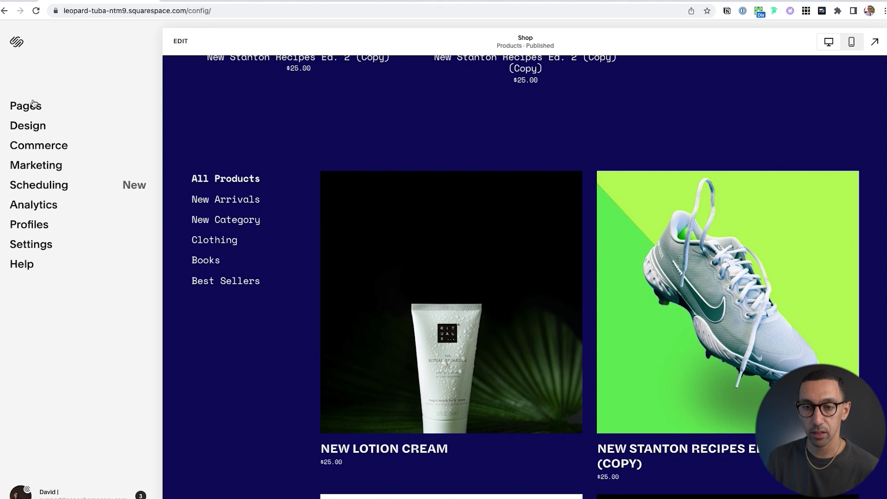
Step: Open the unlinked Shop page from Pages and view All Products, including New Lotion Cream
left_click(27, 108)
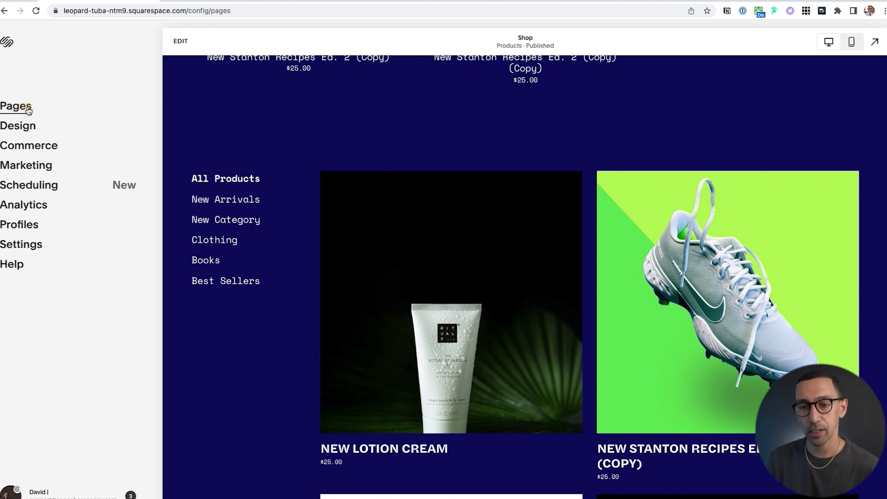
scroll(47, 217, "down", 3)
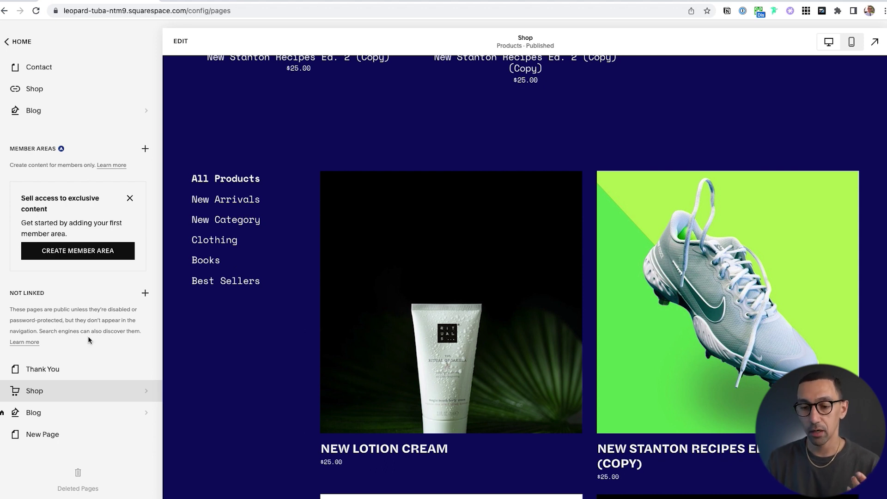
left_click(34, 391)
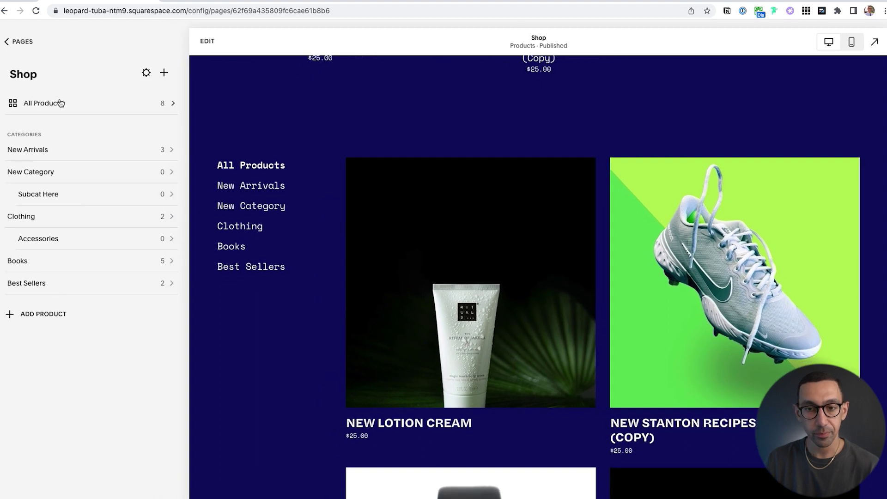
left_click(59, 103)
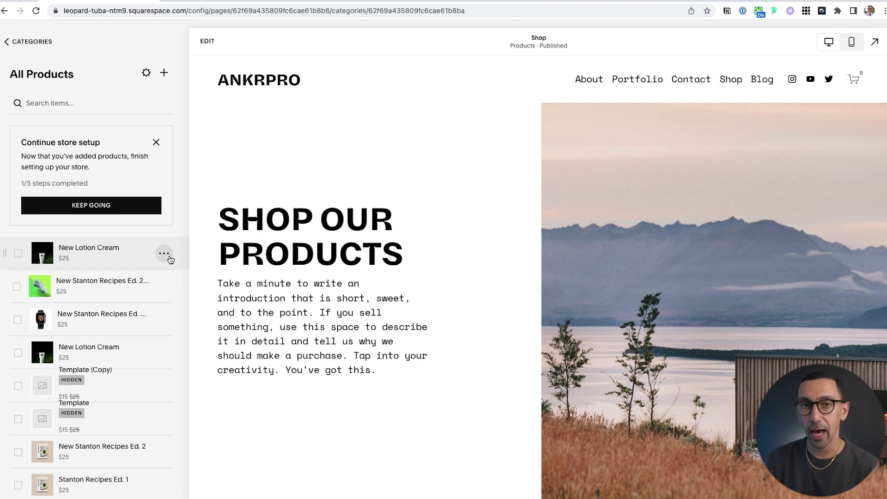
left_click(35, 42)
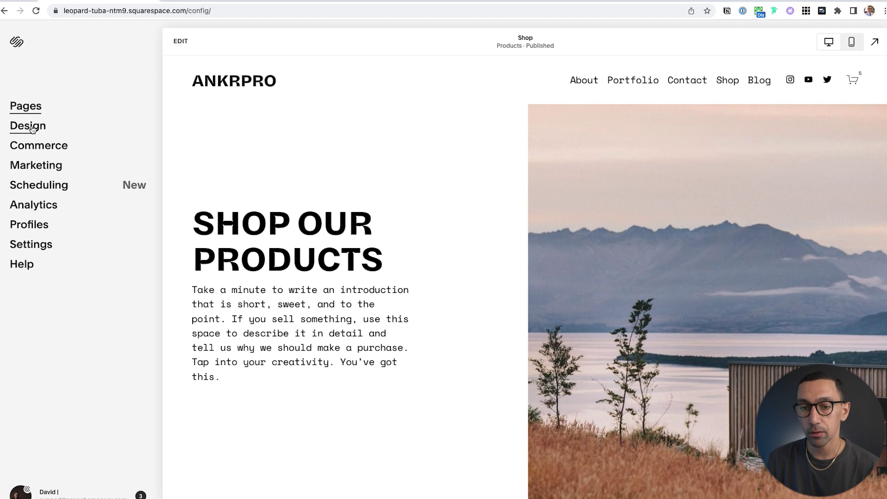
Step: Open the Analytics Site Content report and its custom date range (Oct 1, 2019–Sep 16, 2022)
left_click(32, 204)
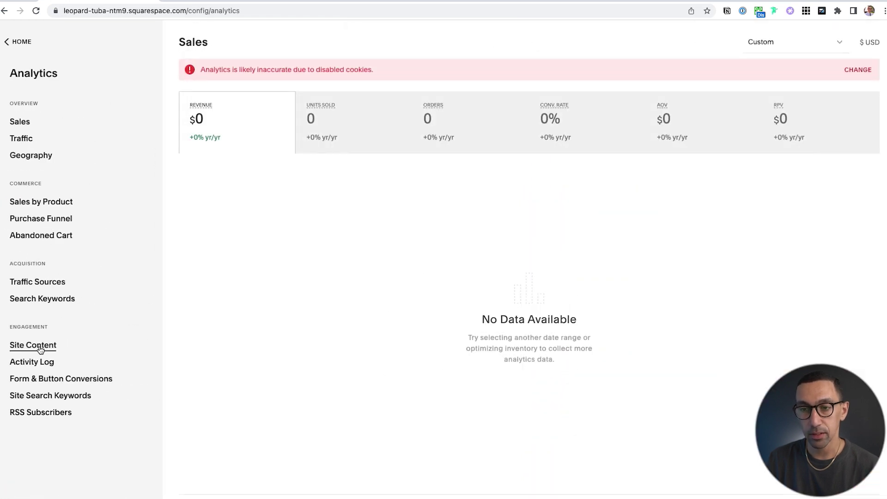
left_click(41, 348)
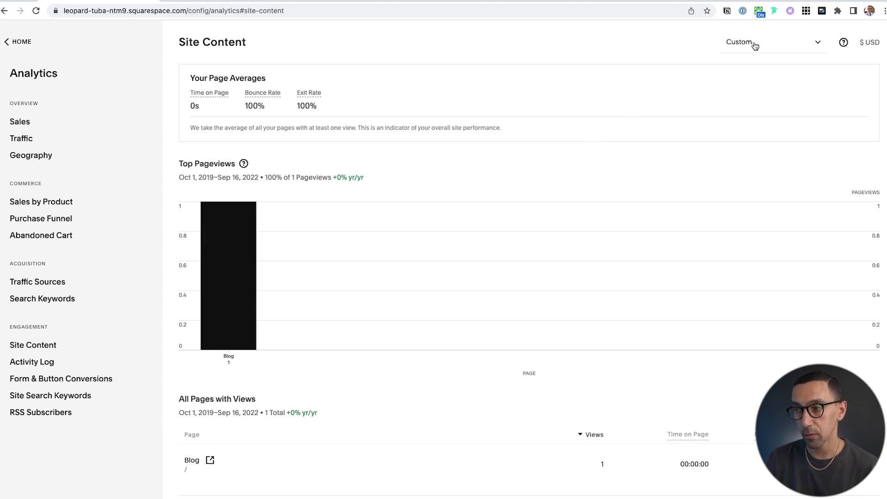
left_click(755, 44)
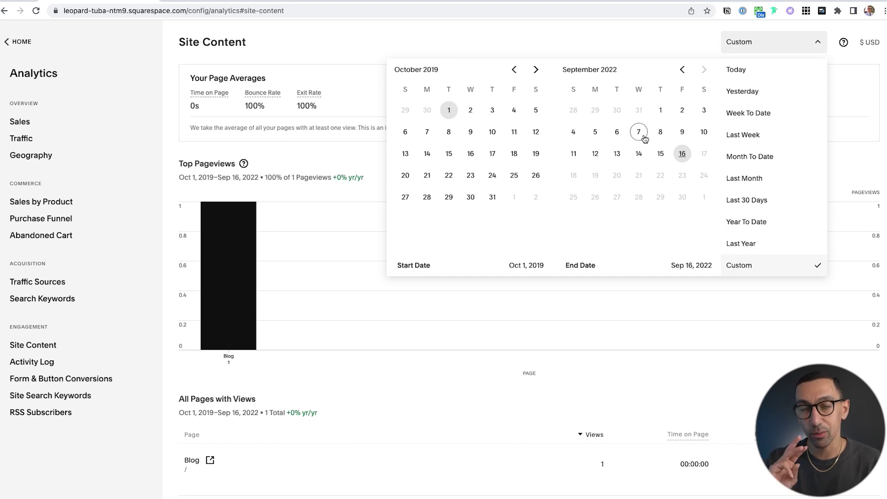
Step: Close the date calendar and review the report's single Blog pageview
left_click(613, 48)
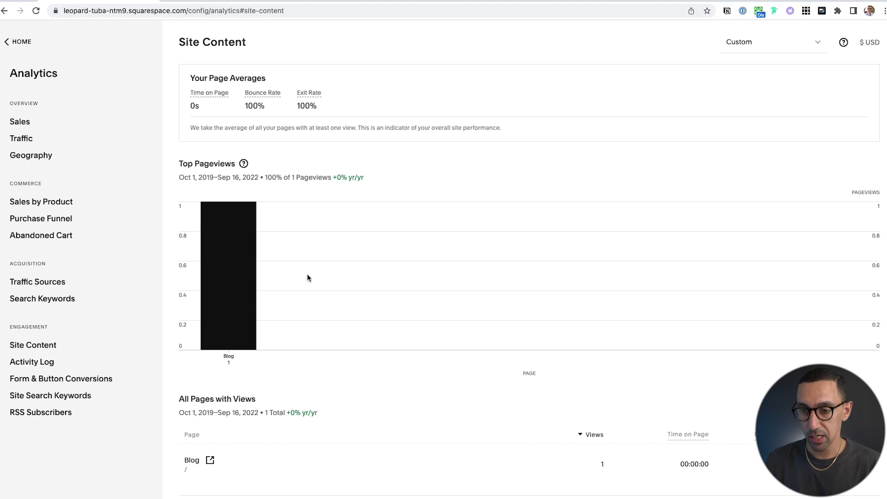
scroll(308, 277, "down", 1)
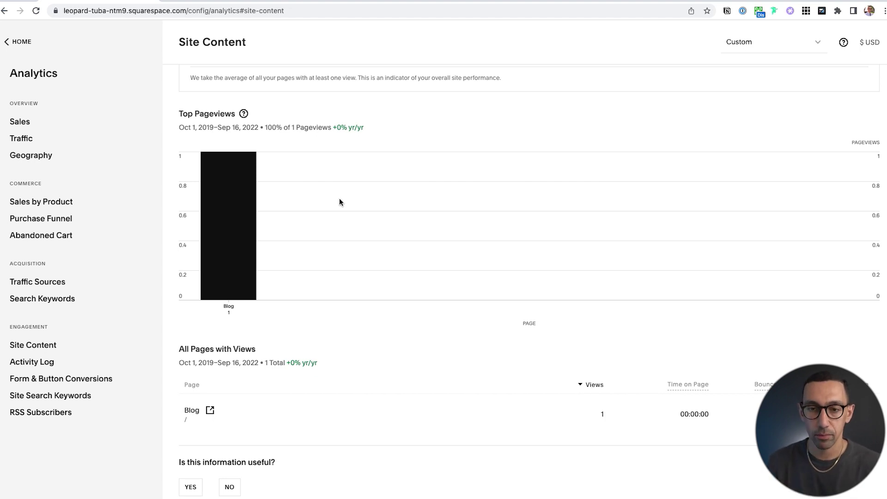
Step: Go to the Shop's All Products and open New Stanton Recipes Ed. 2 (Copy) for editing
left_click(22, 42)
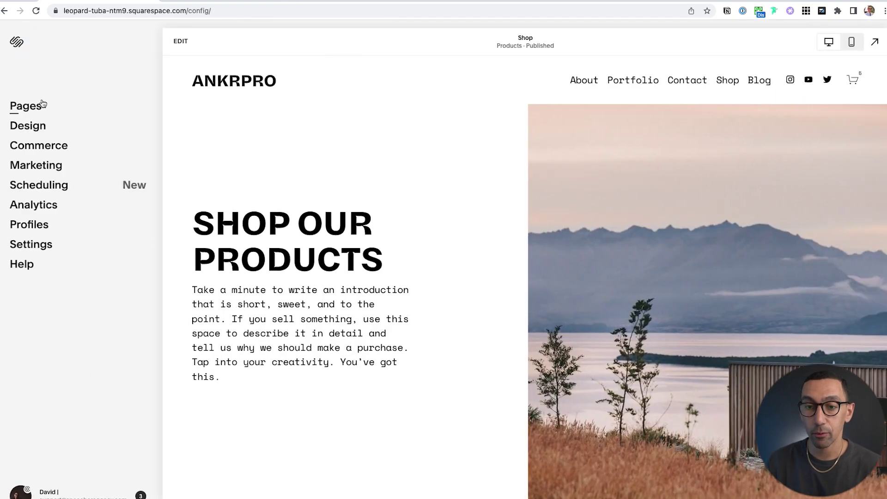
left_click(41, 105)
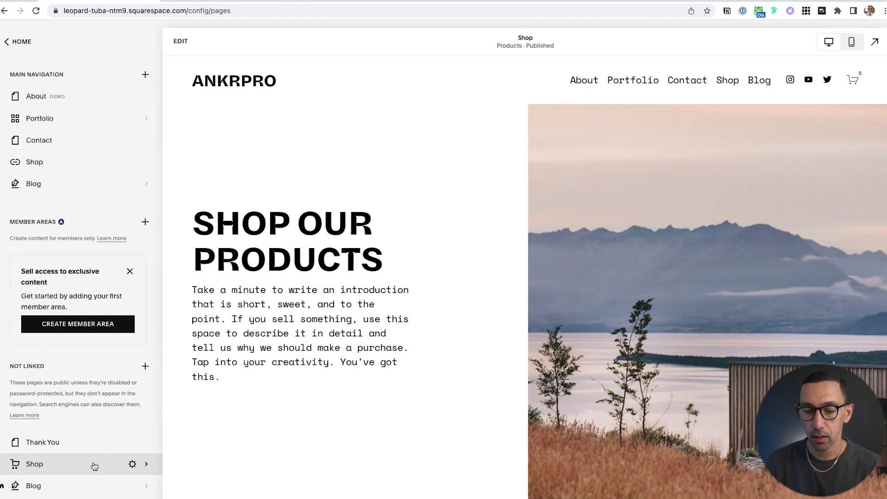
left_click(70, 466)
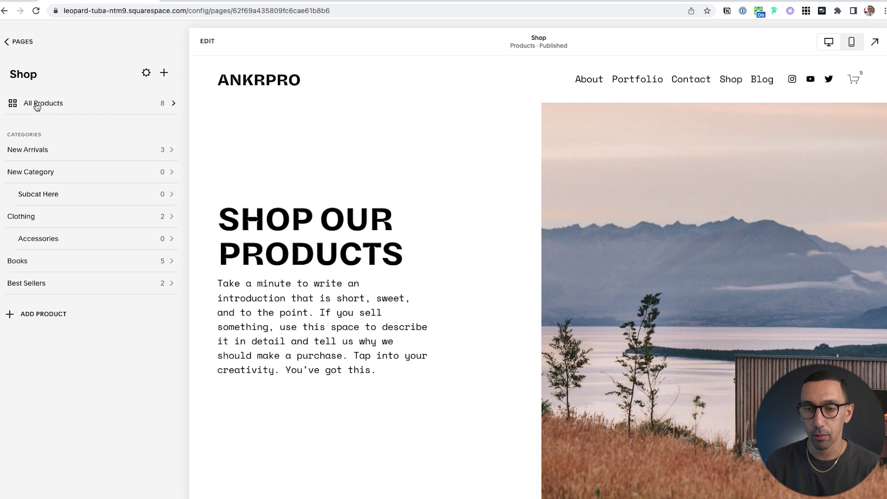
left_click(37, 105)
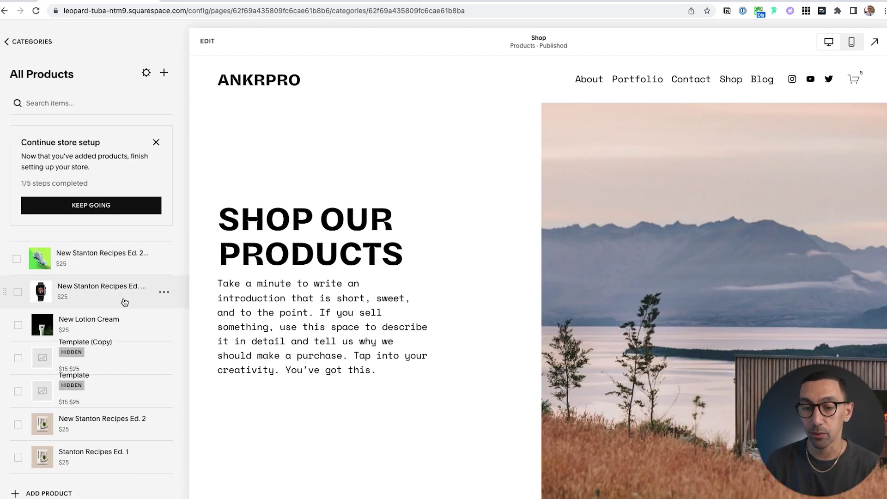
left_click(164, 292)
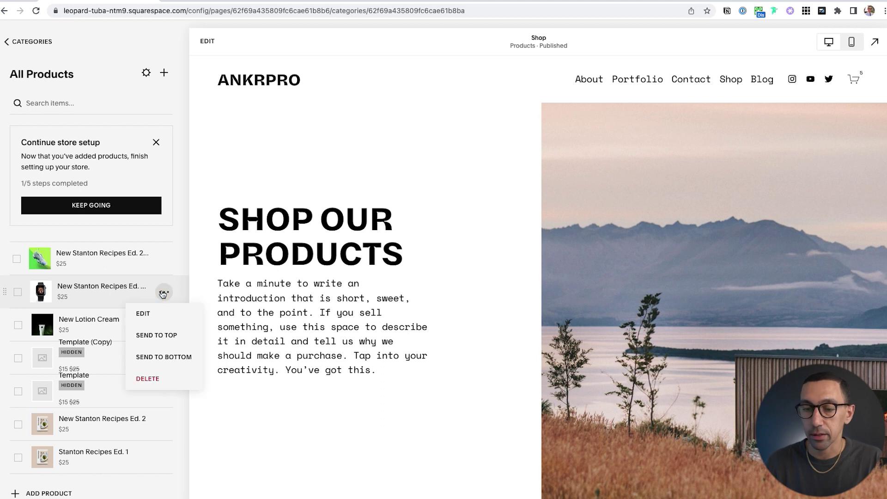
left_click(151, 314)
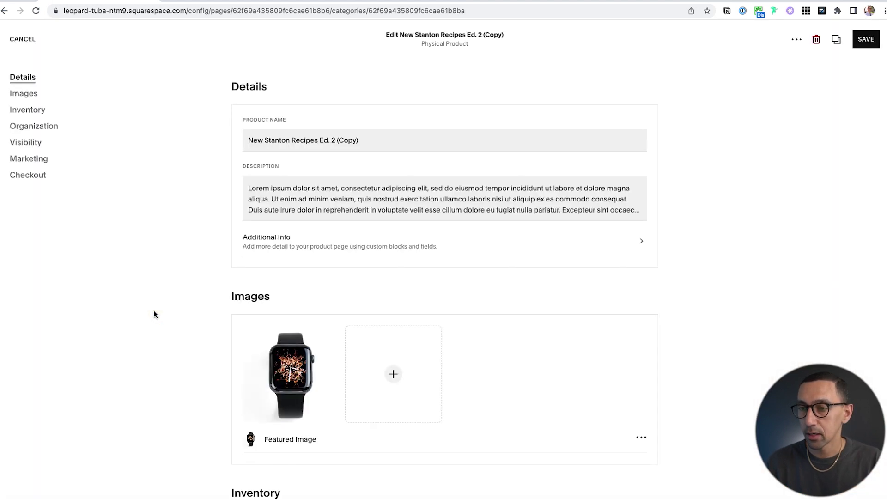
Step: Switch on Featured Product in its Visibility settings and save the product
scroll(178, 317, "down", 10)
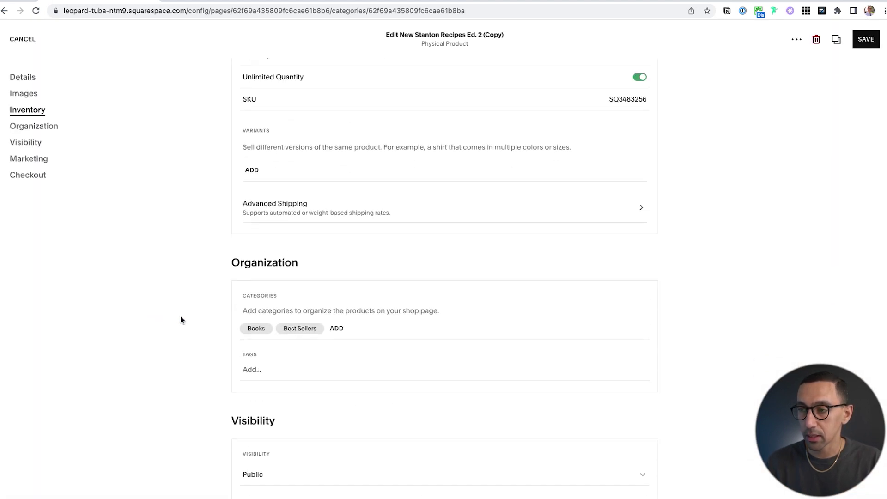
scroll(180, 319, "up", 2)
scroll(220, 289, "down", 5)
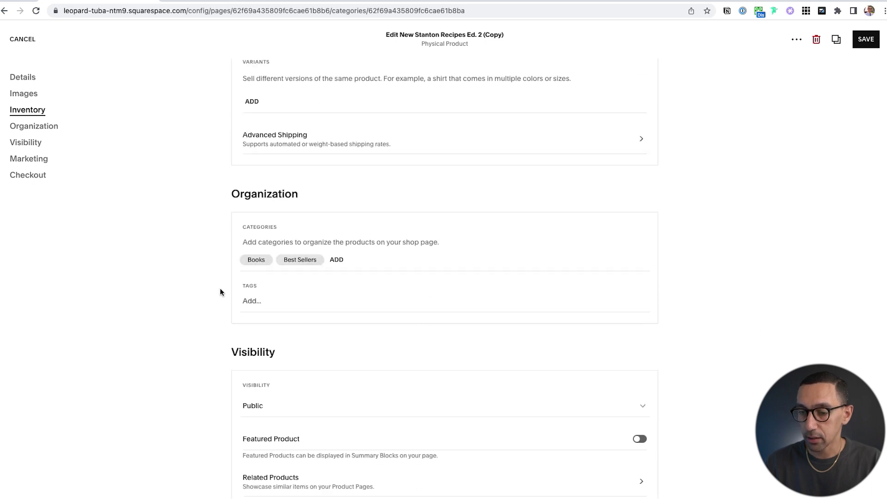
scroll(260, 220, "down", 3)
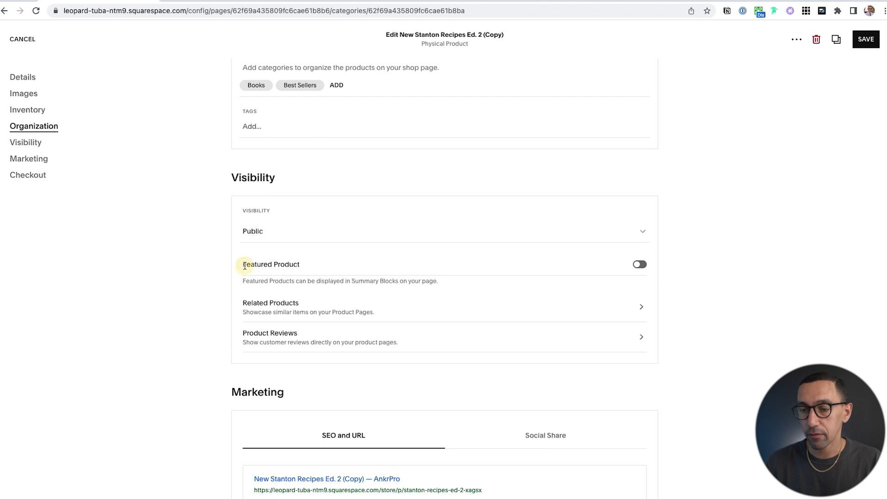
left_click_drag(247, 266, 301, 267)
scroll(300, 235, "up", 2)
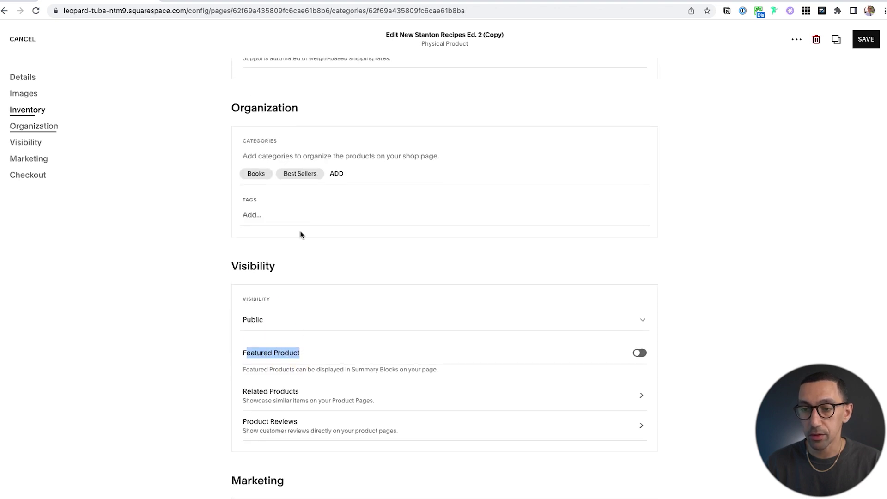
scroll(218, 202, "down", 3)
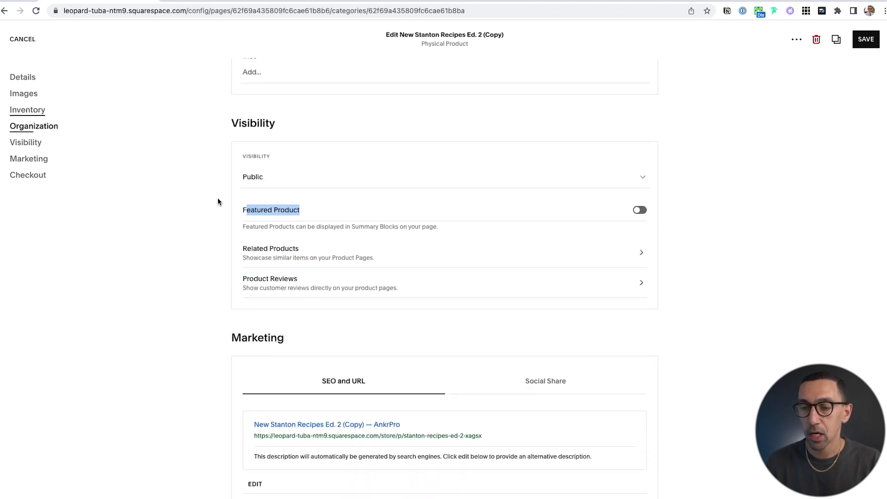
left_click(251, 207)
left_click_drag(241, 206, 311, 200)
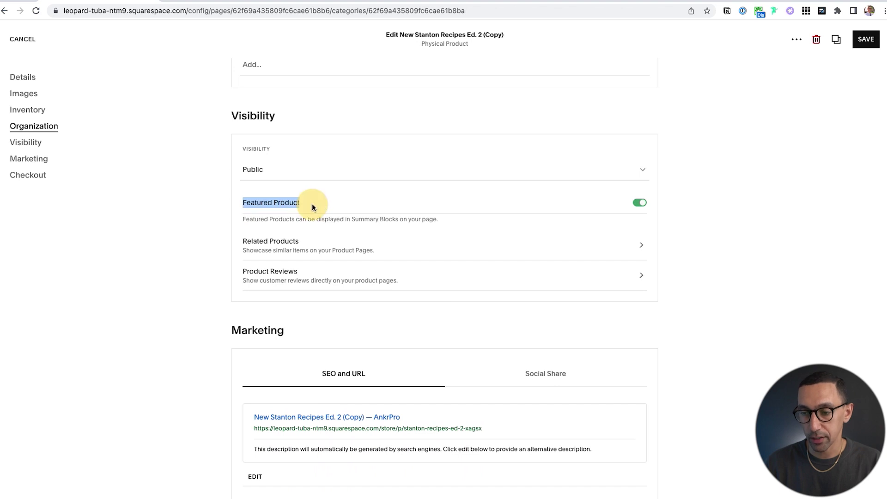
left_click(365, 202)
left_click(627, 207)
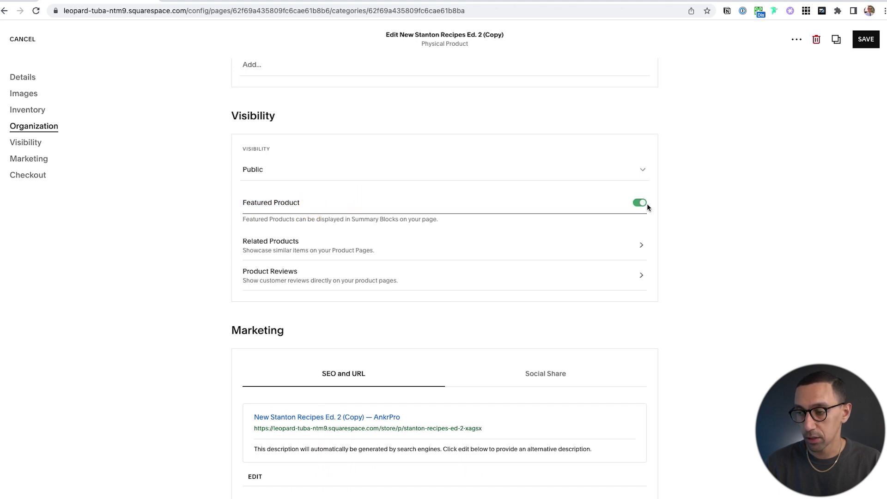
left_click(872, 43)
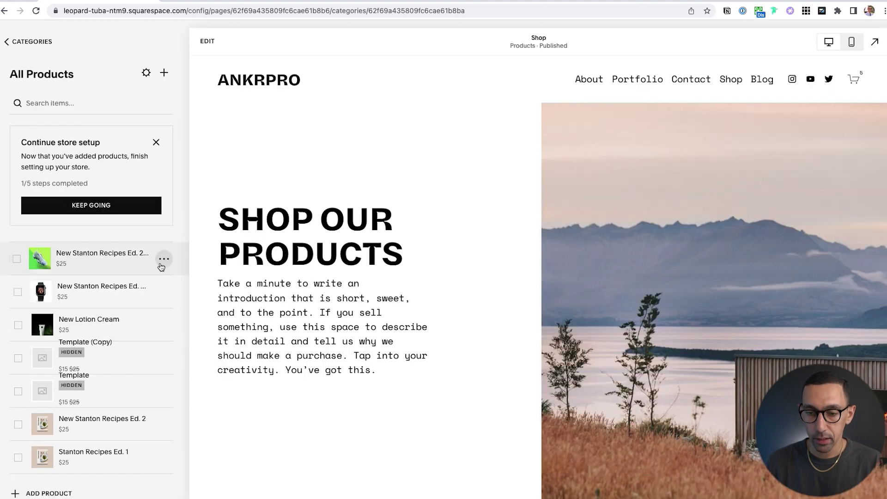
Step: Make the top product, New Stanton Recipes Ed. 2 (Copy) (Copy), a Featured Product and save
left_click(164, 258)
left_click(156, 282)
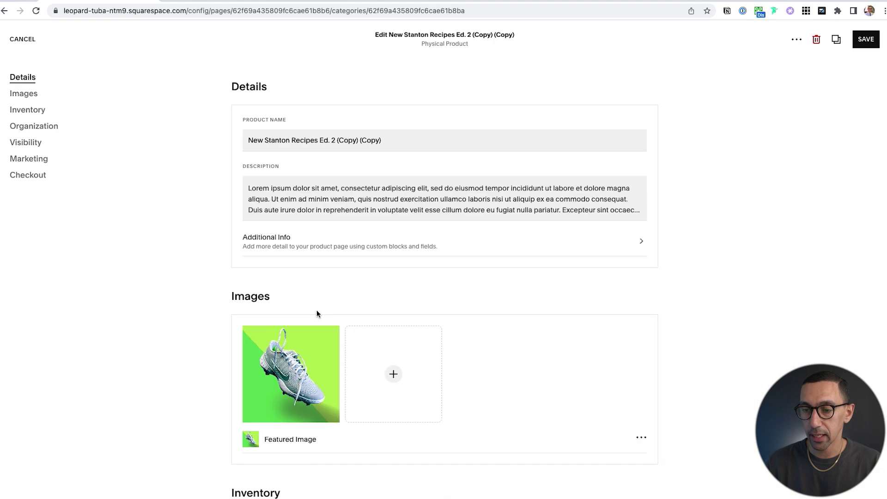
left_click(30, 142)
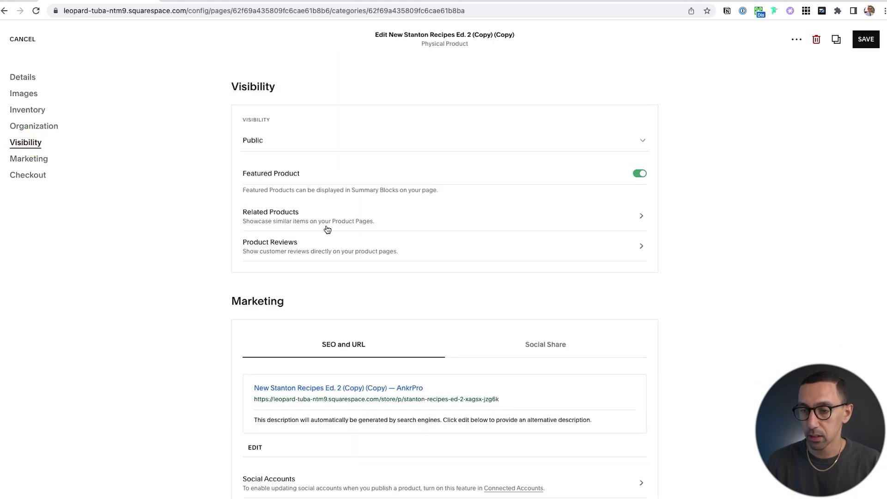
left_click(311, 173)
left_click(569, 170)
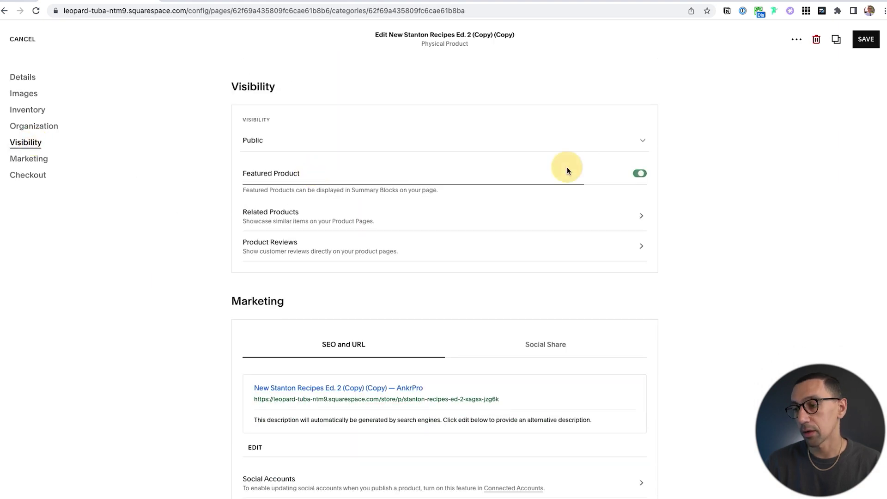
left_click(871, 40)
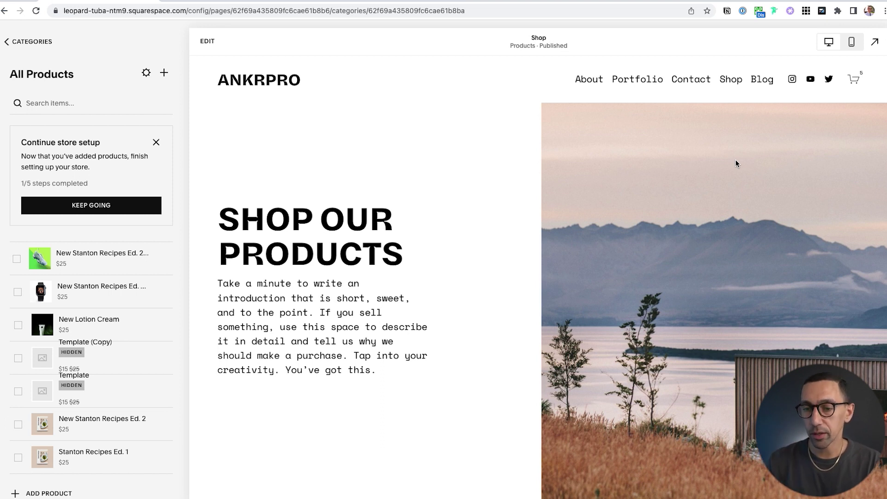
Step: Open the Blog homepage via the ANKRPRO logo and put it in edit mode
scroll(413, 297, "down", 10)
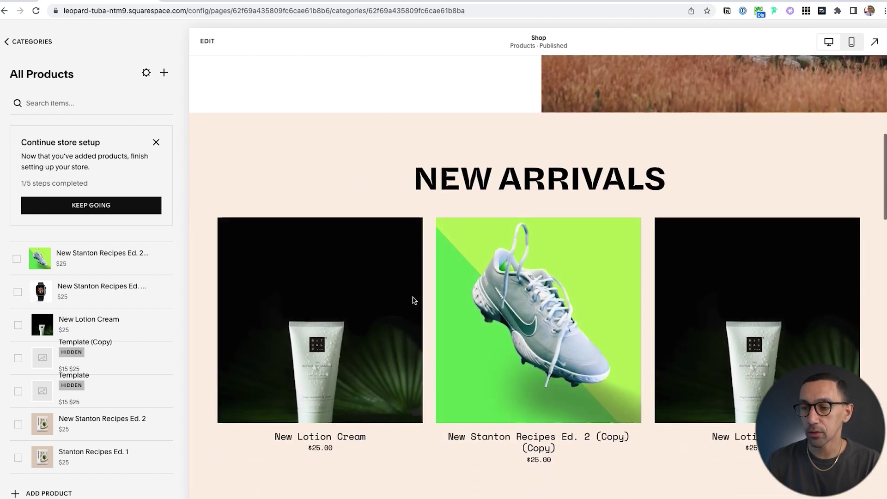
scroll(412, 297, "up", 3)
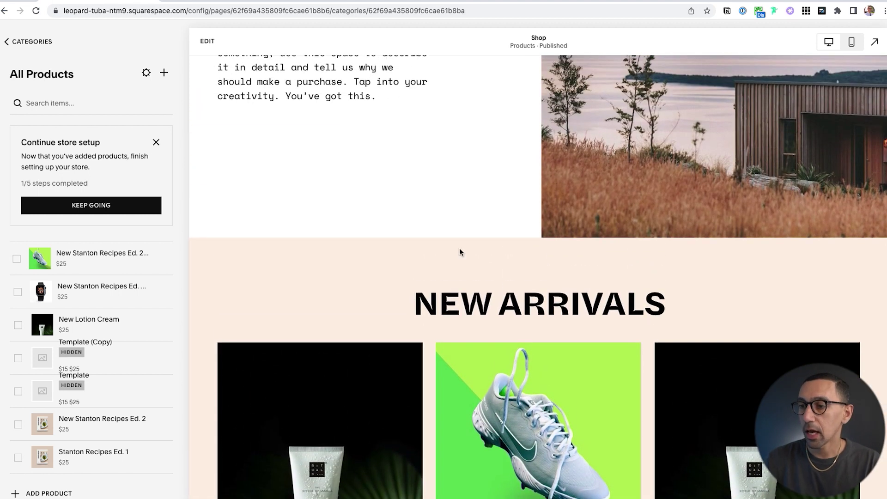
scroll(459, 247, "up", 6)
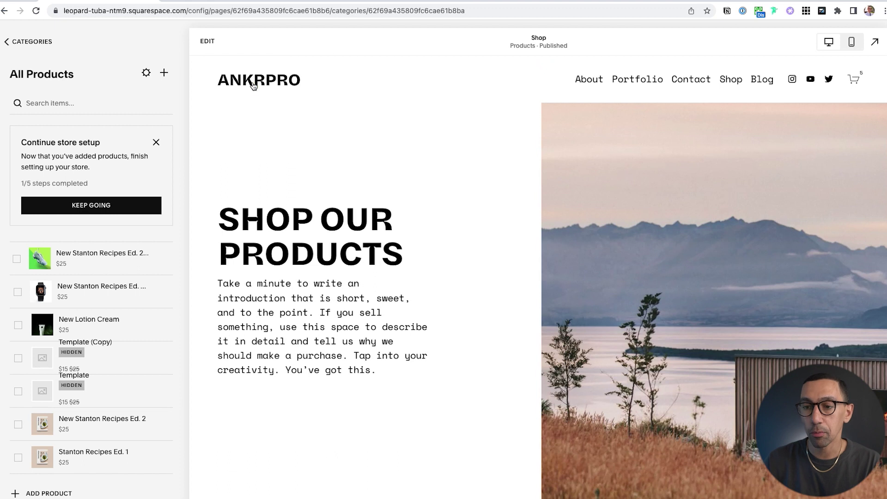
left_click(253, 85)
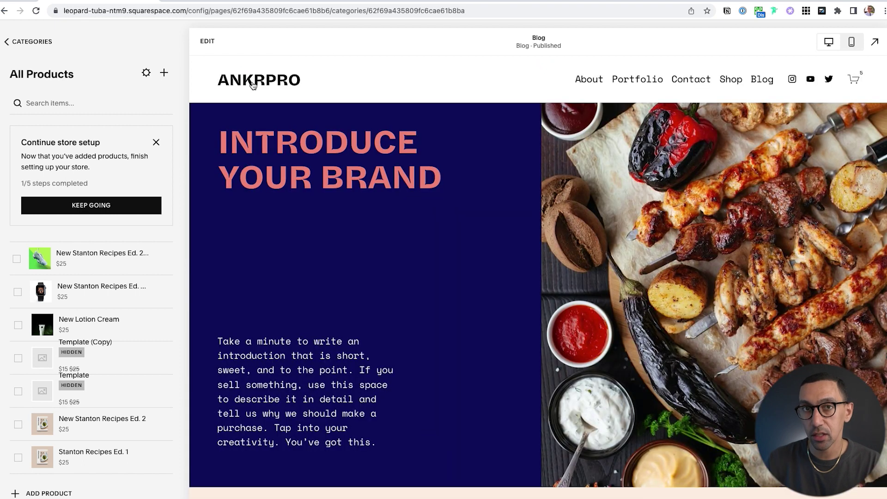
scroll(386, 271, "down", 10)
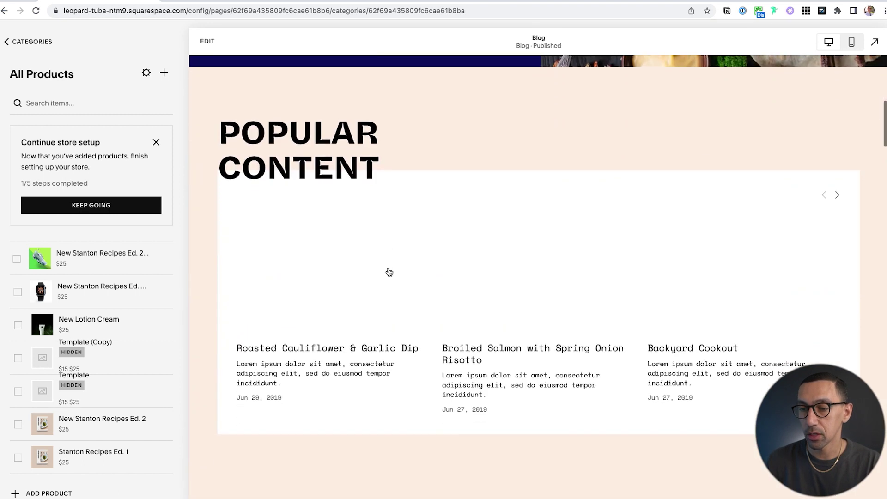
scroll(389, 272, "down", 8)
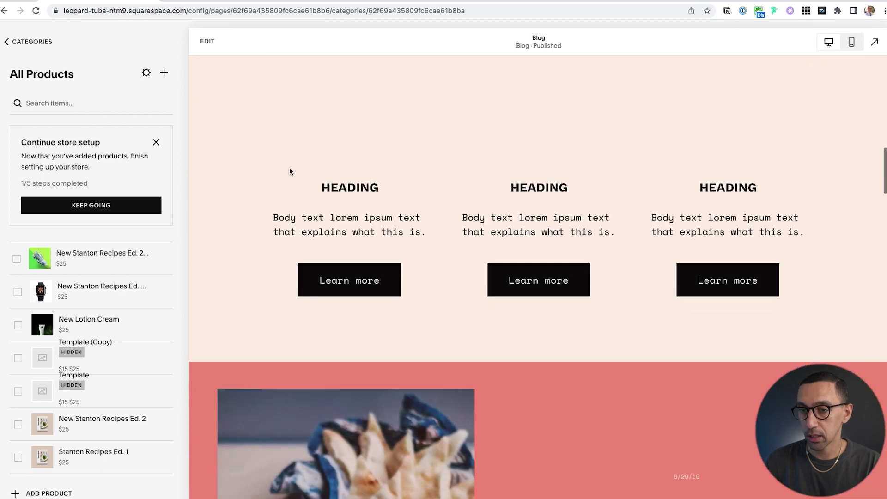
left_click(207, 42)
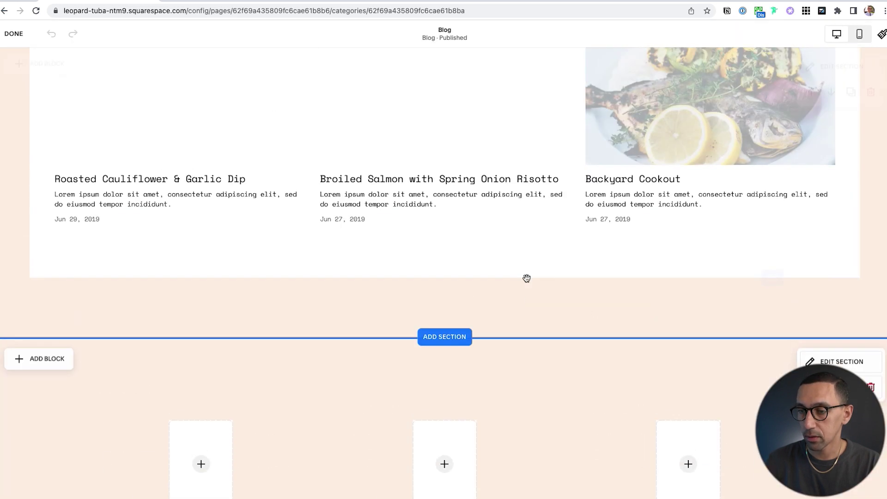
scroll(526, 279, "up", 7)
Step: Add a blank section below the hero and insert a Summary block into it
left_click(456, 137)
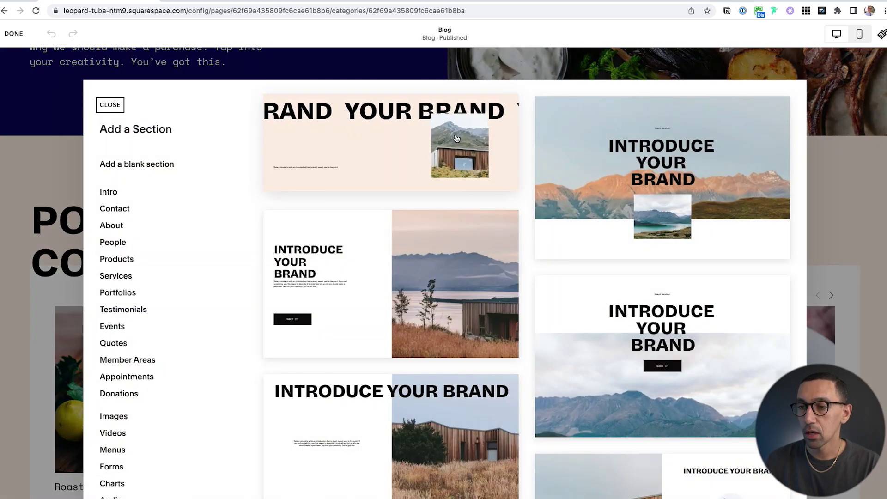
left_click(148, 165)
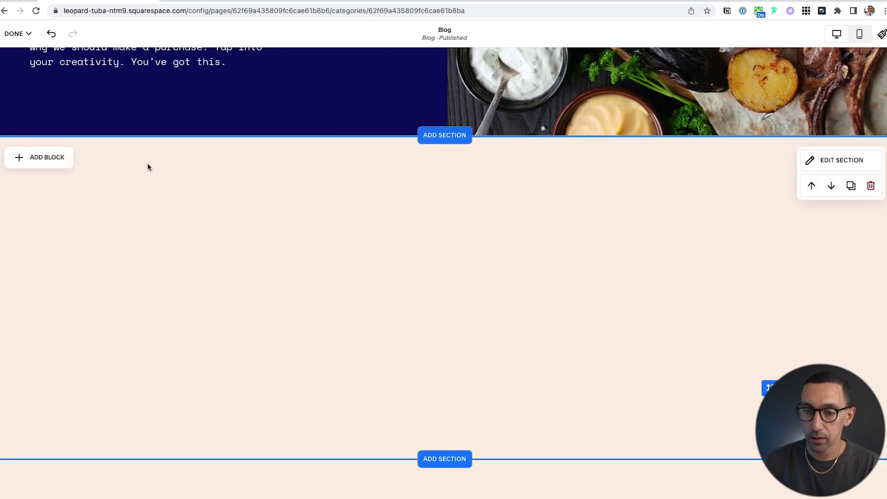
left_click(44, 158)
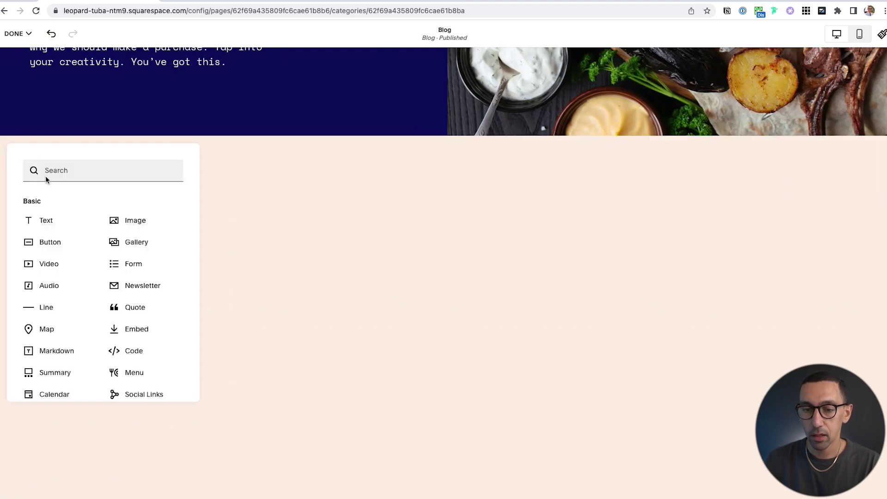
left_click(46, 178)
type("summ")
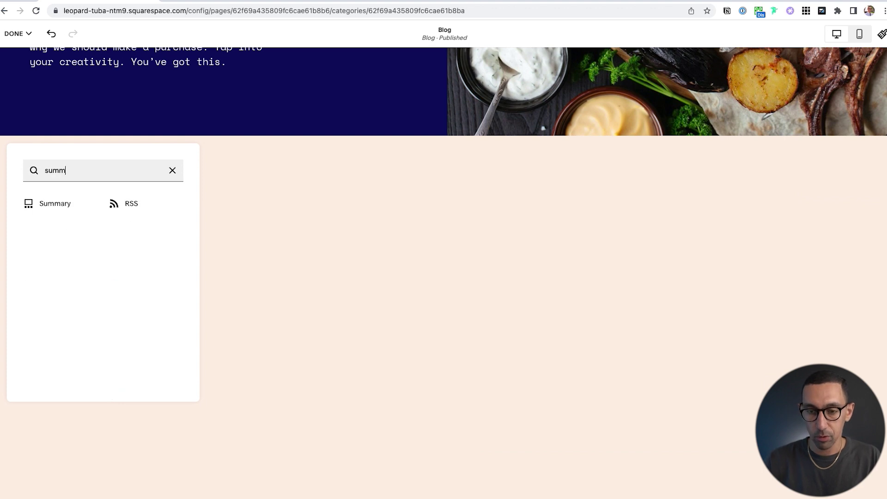
left_click(65, 206)
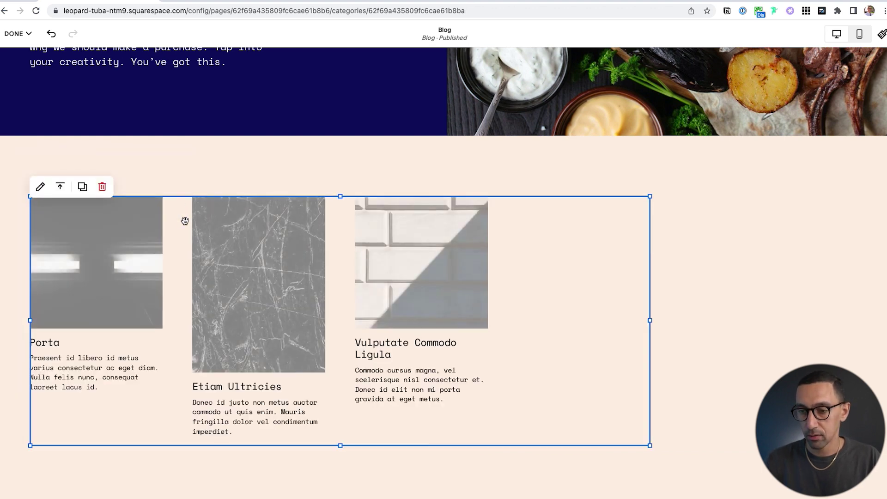
Step: Move the Summary block to the section's top-left and widen it toward the right edge
left_click_drag(267, 268, 178, 314)
scroll(623, 225, "down", 4)
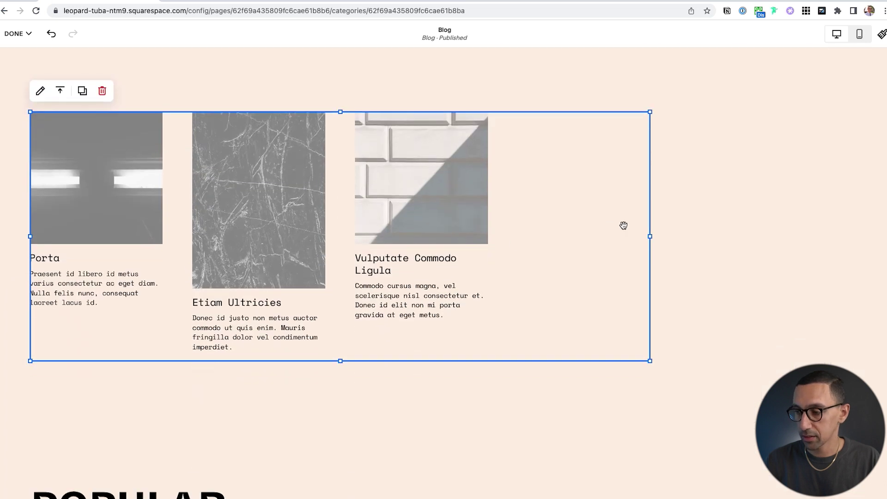
left_click_drag(656, 239, 858, 233)
scroll(477, 203, "up", 3)
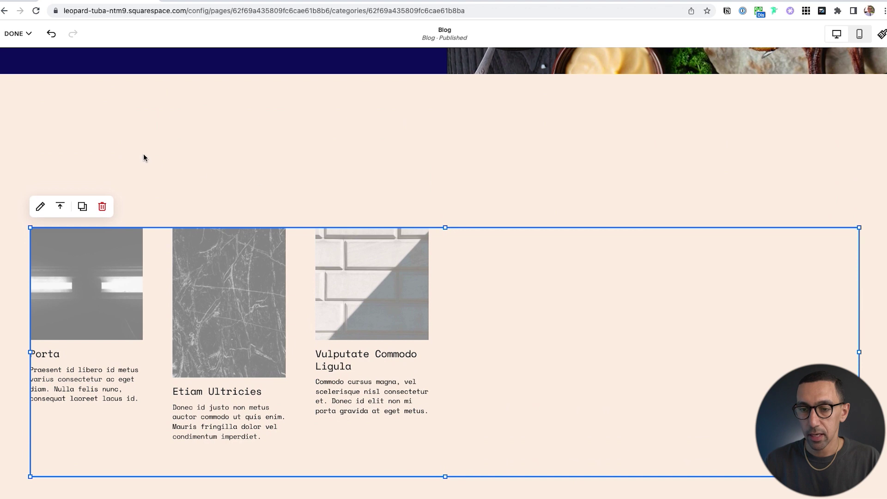
Step: Add a wide Text block reading 'Trending Products' with a 📈 emoji, styled as Heading 4
left_click(85, 153)
left_click(50, 95)
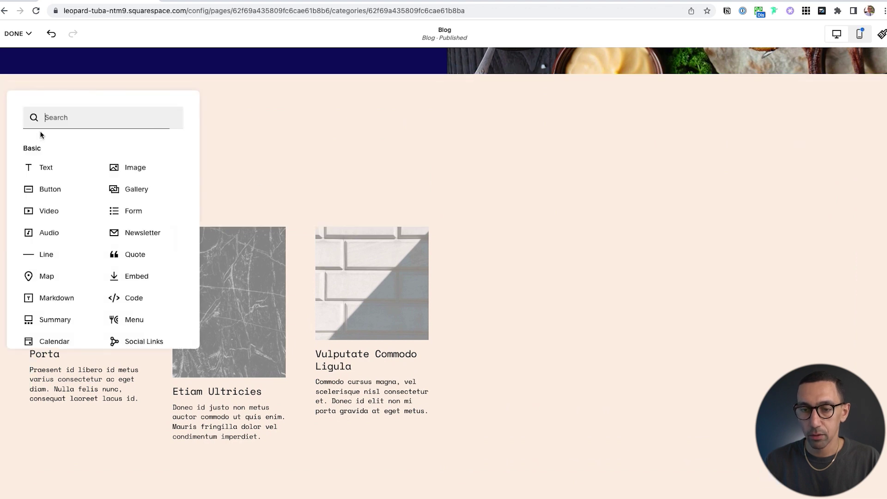
left_click_drag(67, 169, 265, 170)
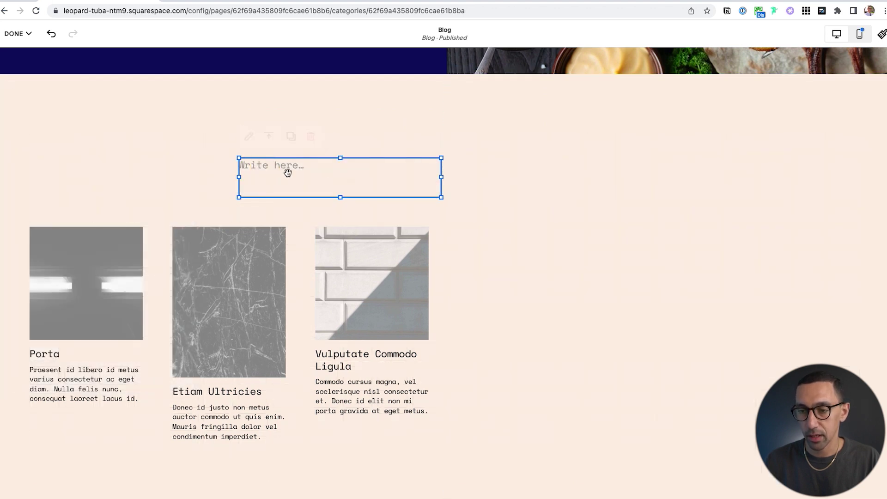
left_click_drag(442, 176, 616, 177)
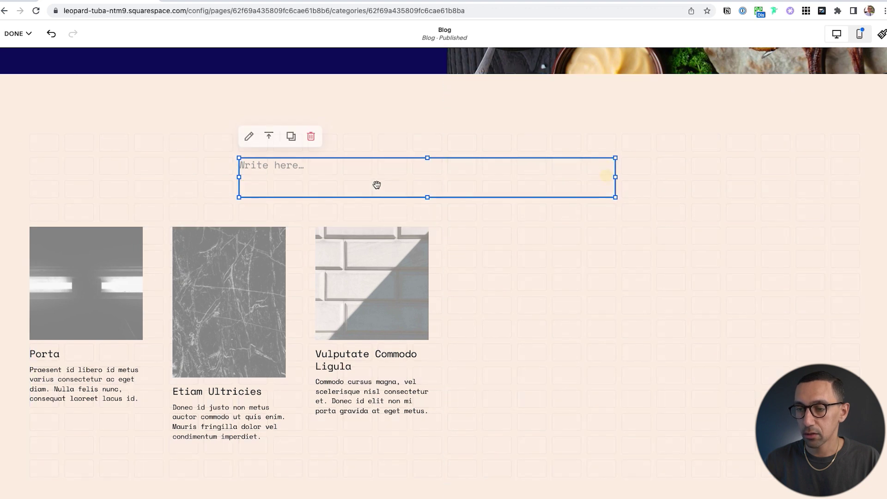
left_click(300, 169)
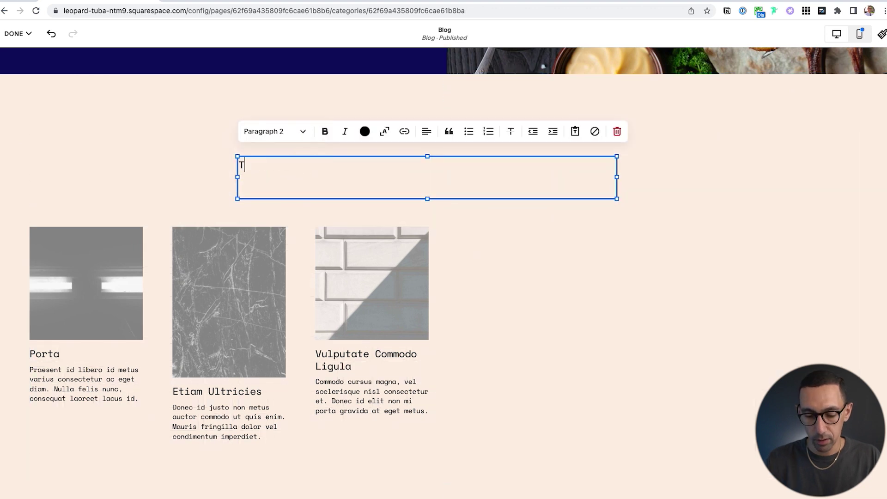
type("Trending Products")
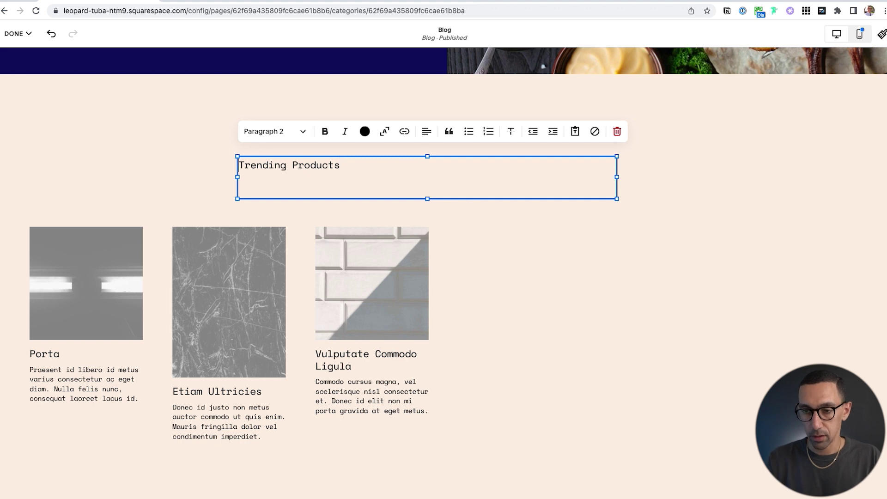
key("ctrl+super+space")
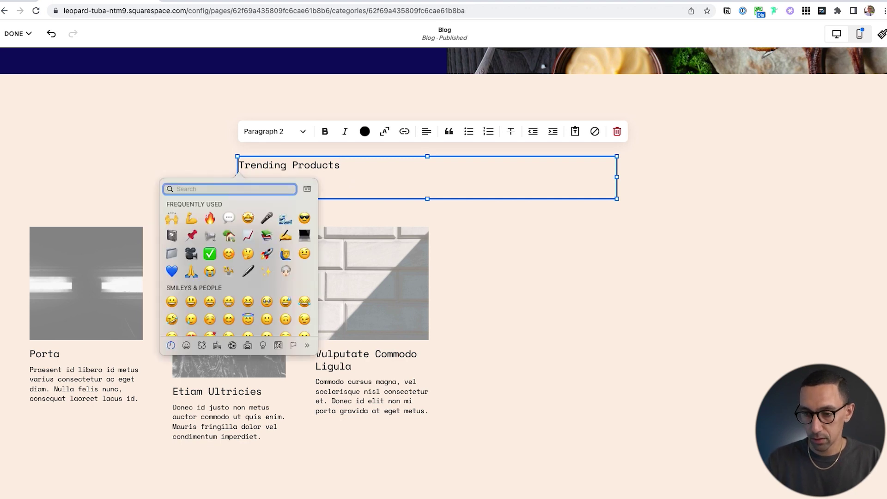
key("Escape")
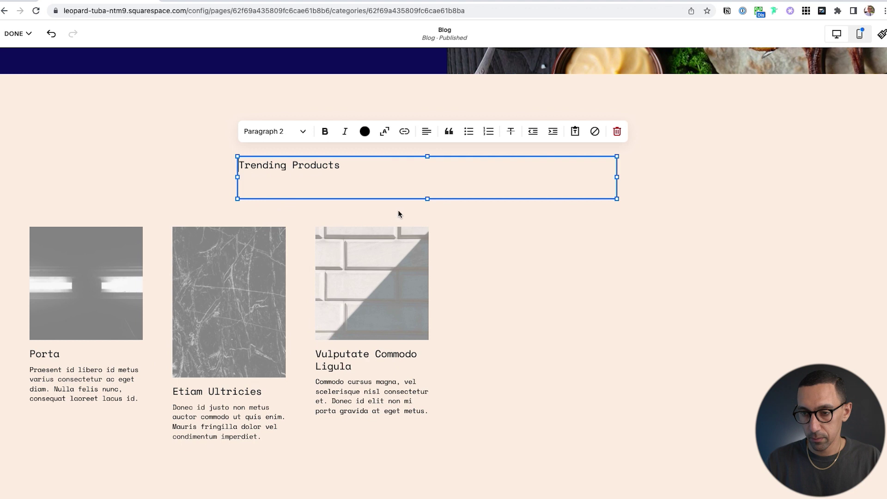
key("super+z")
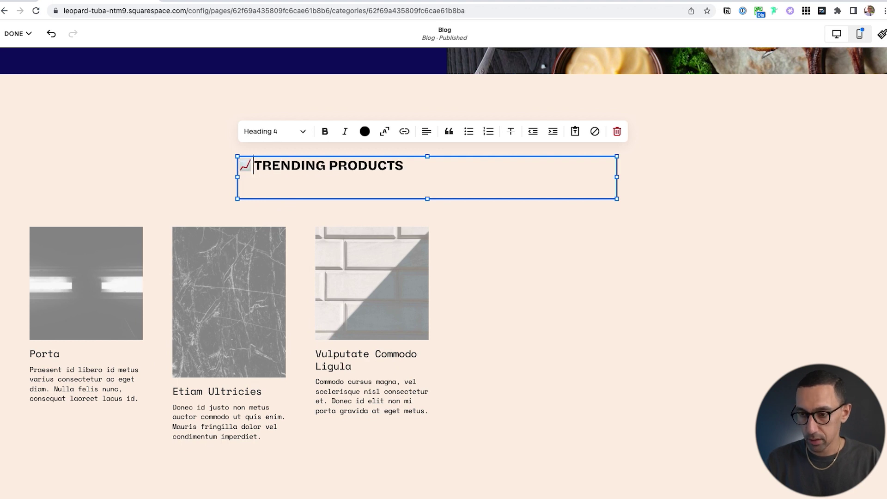
Step: Shrink the heading to one row, place it left above the Summary block, and shorten the section
left_click_drag(427, 197, 426, 157)
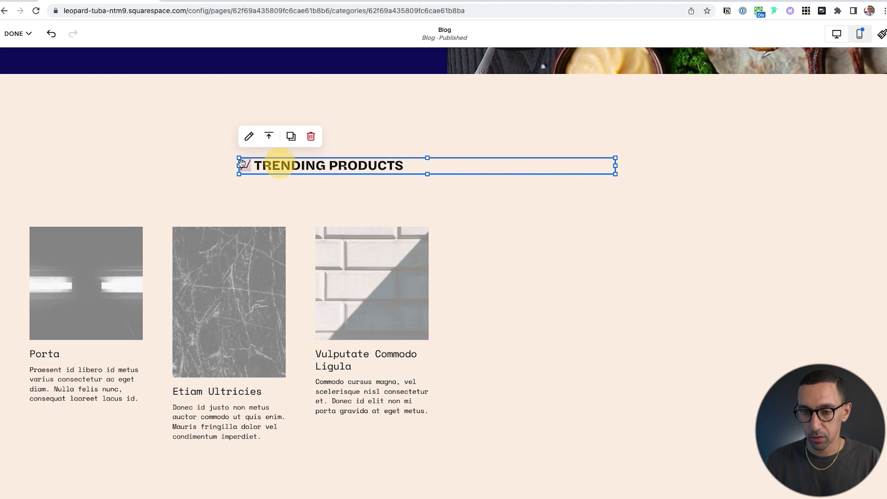
left_click_drag(269, 165, 182, 139)
left_click_drag(220, 235, 301, 222)
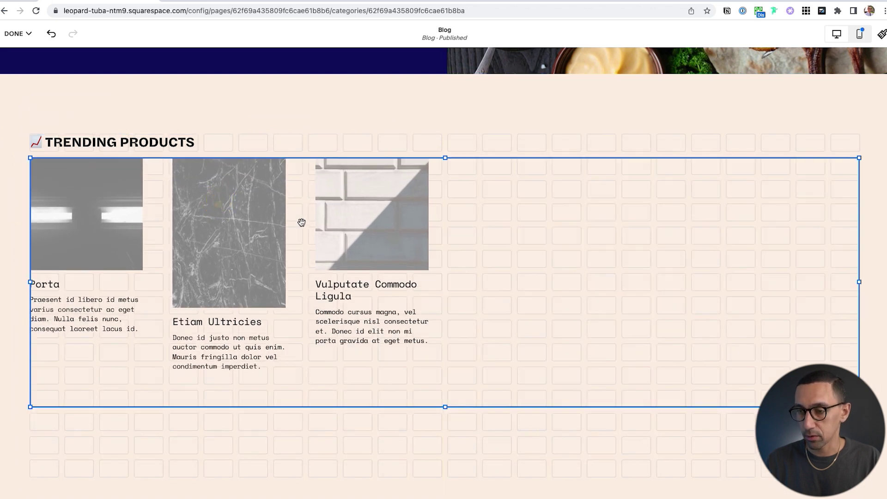
scroll(316, 140, "down", 5)
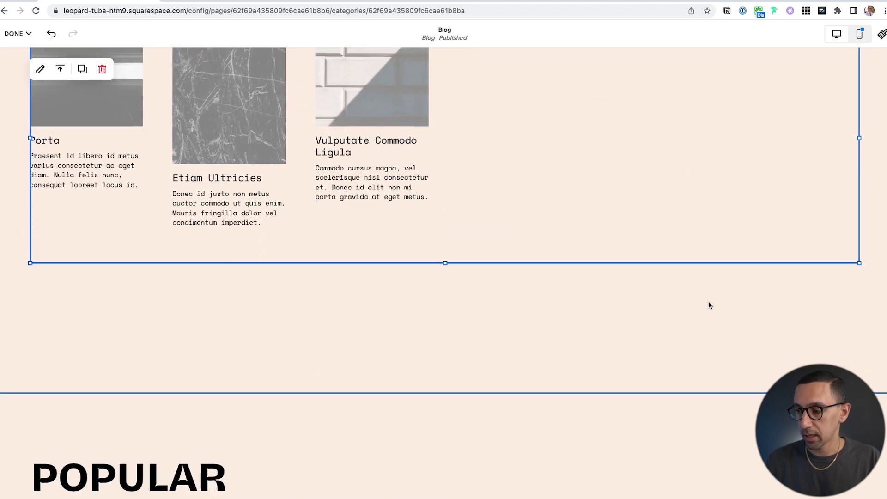
left_click(770, 306)
left_click_drag(780, 337, 798, 191)
left_click(796, 93)
scroll(776, 106, "up", 3)
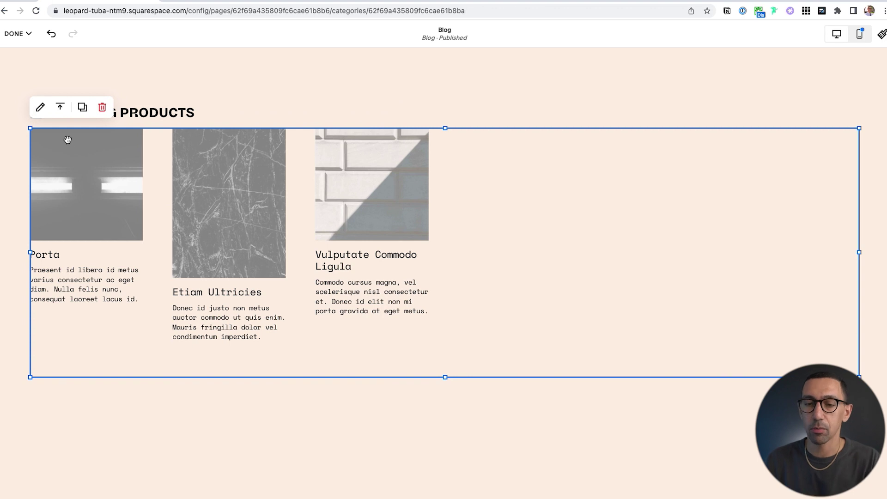
left_click(41, 107)
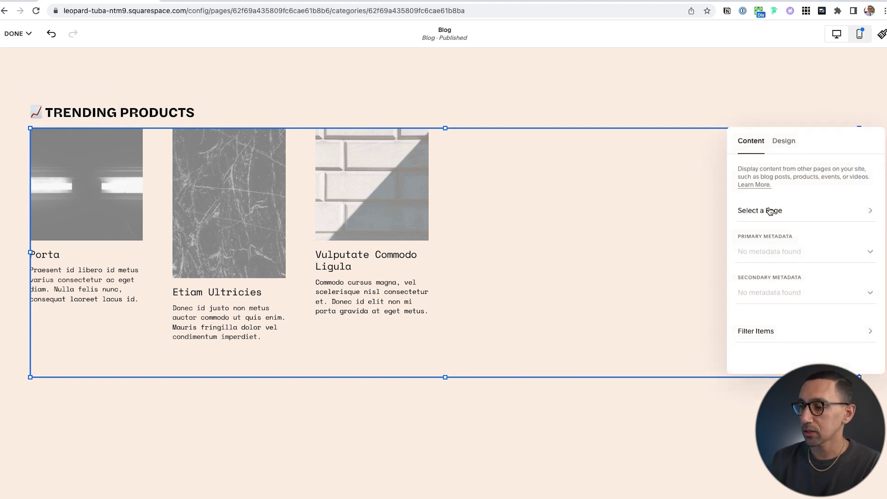
Step: Point the Summary block at the Shop page and filter it to Featured Only
left_click_drag(827, 140, 491, 97)
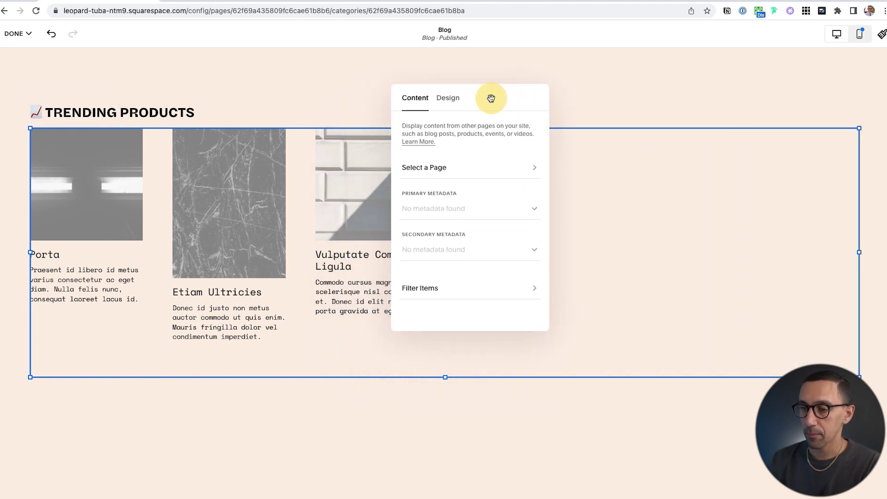
left_click(434, 169)
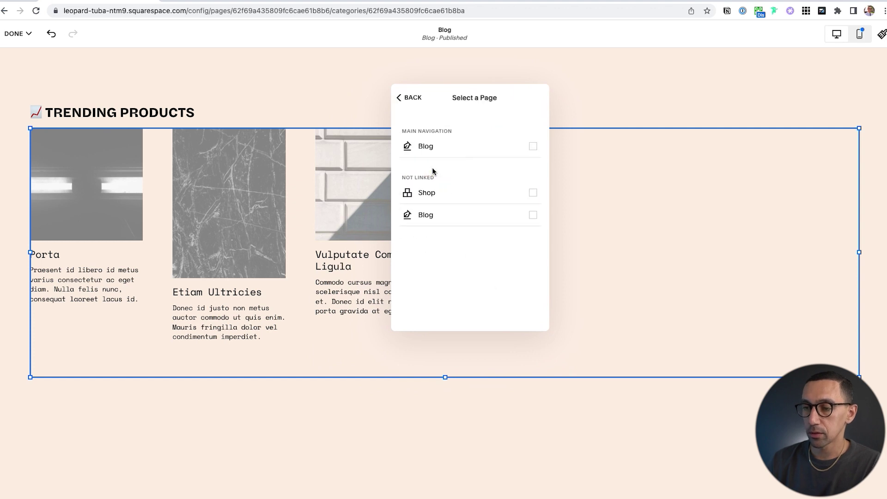
left_click(432, 197)
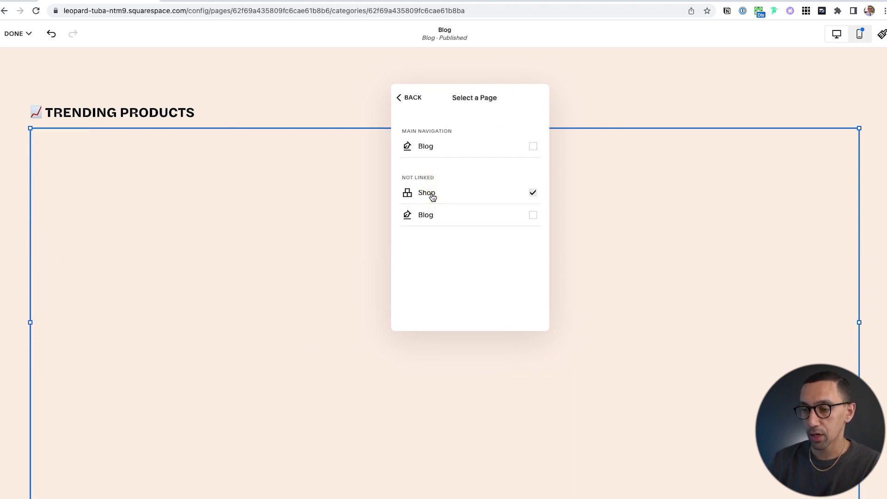
left_click(415, 98)
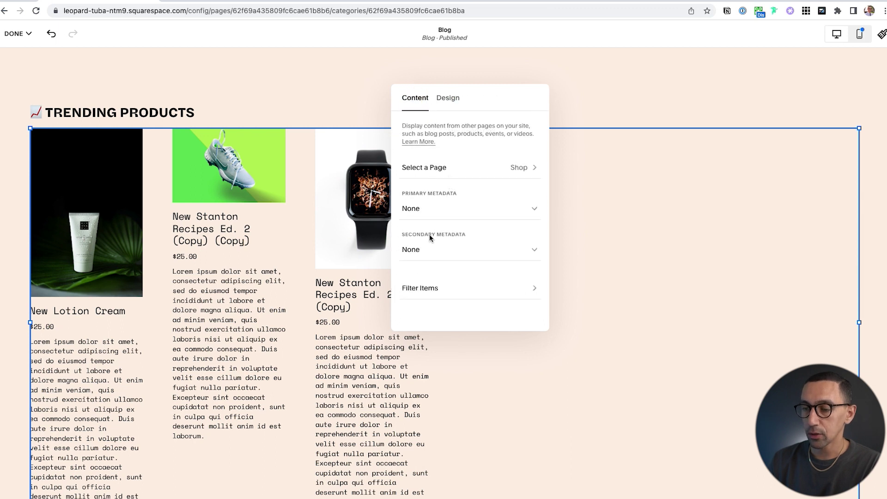
left_click(423, 289)
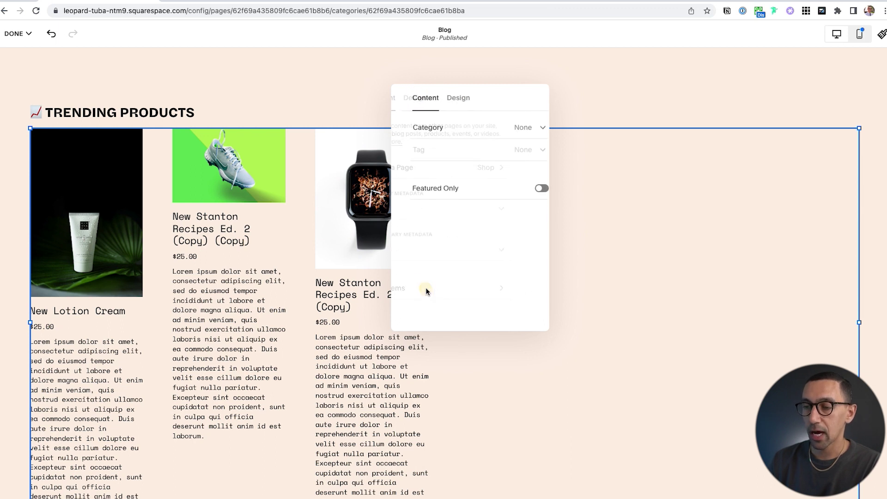
left_click(463, 191)
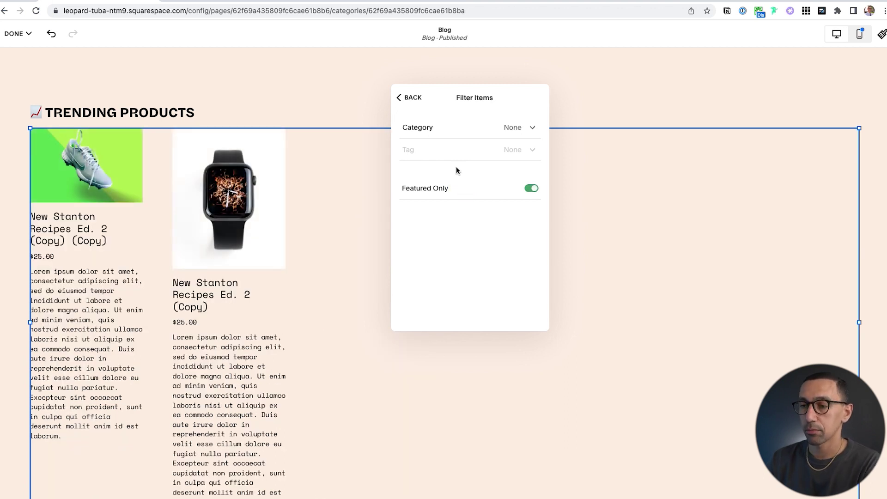
left_click(412, 99)
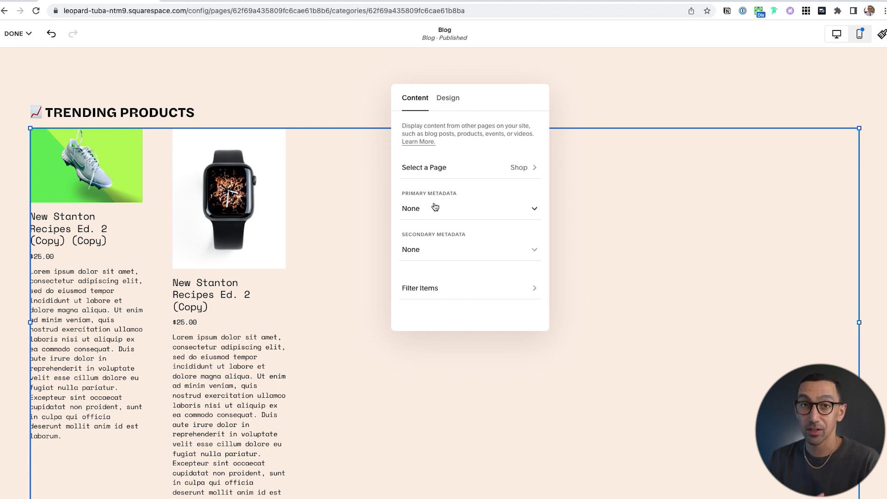
left_click(448, 100)
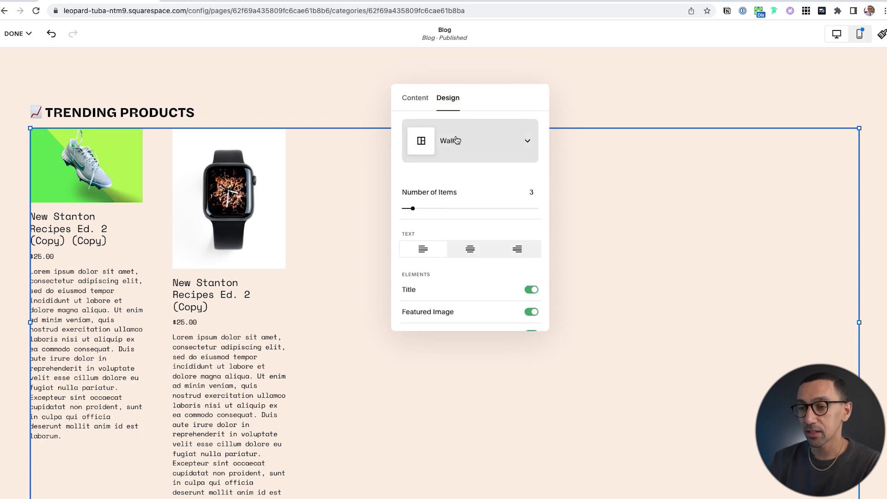
Step: Switch the Summary block to a carousel layout showing 30 items
left_click(452, 123)
left_click(462, 183)
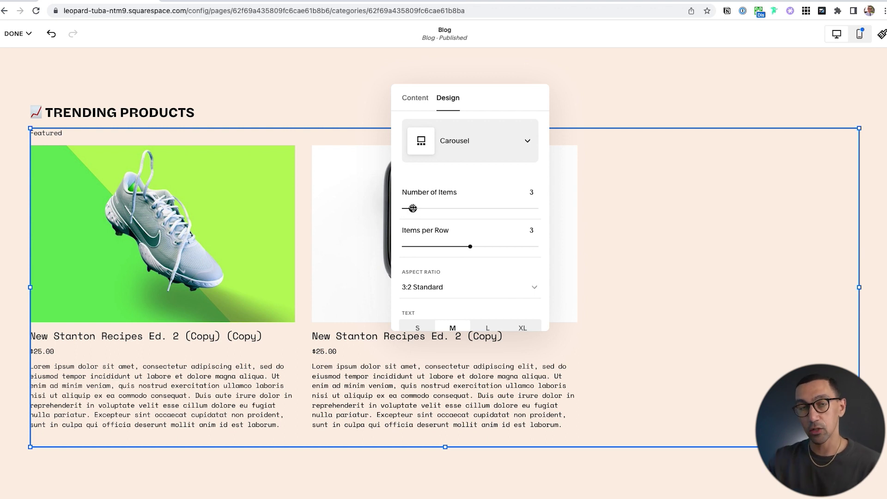
left_click_drag(412, 208, 541, 208)
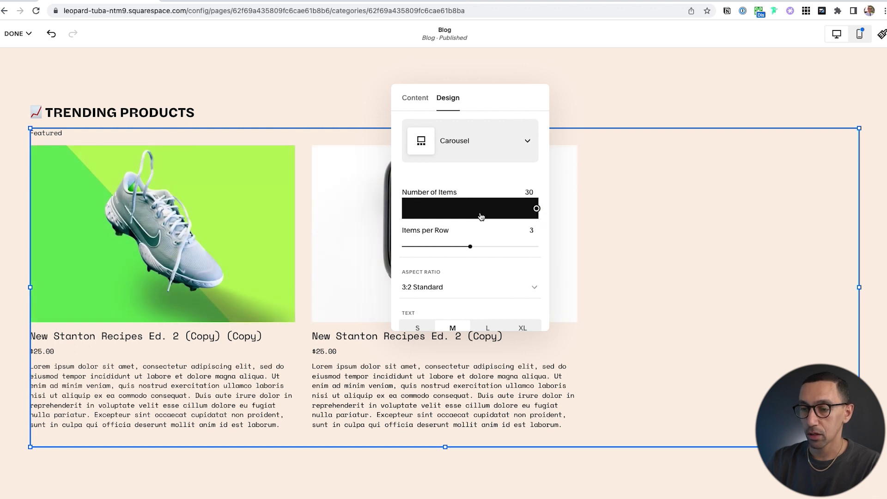
left_click_drag(534, 208, 558, 206)
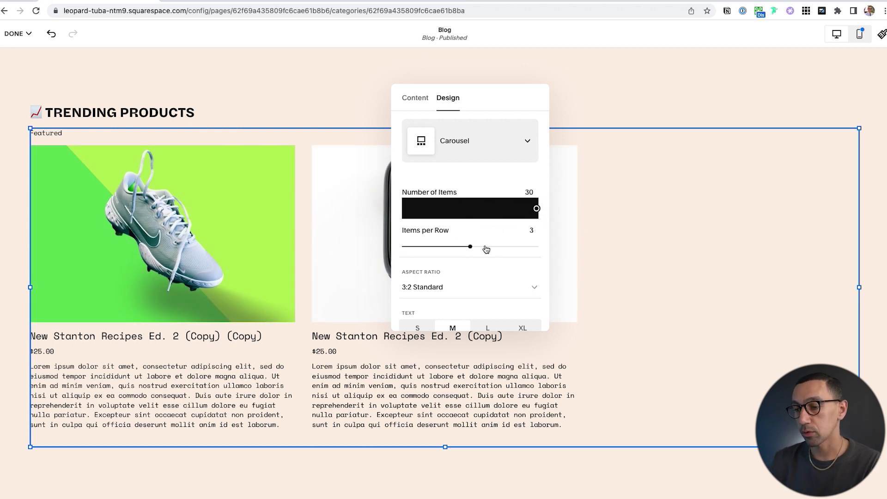
Step: Give the product images a 1:1 square aspect ratio and center the text beneath them
scroll(474, 263, "down", 2)
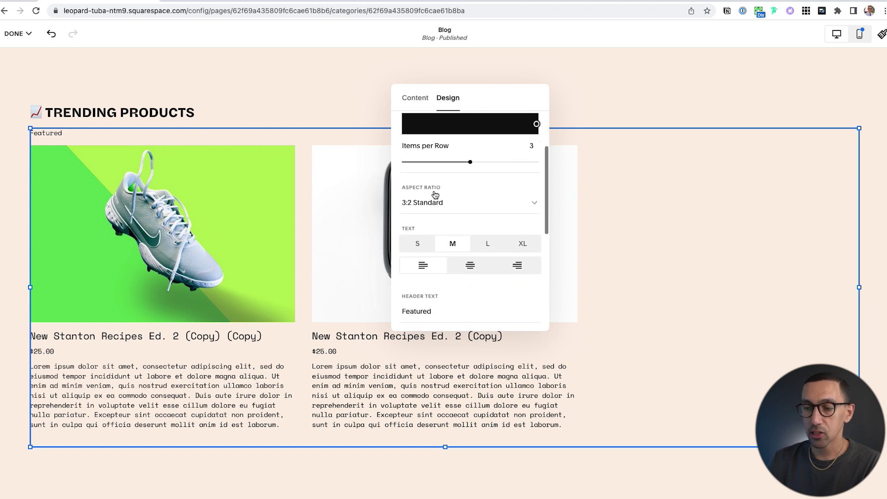
left_click(442, 206)
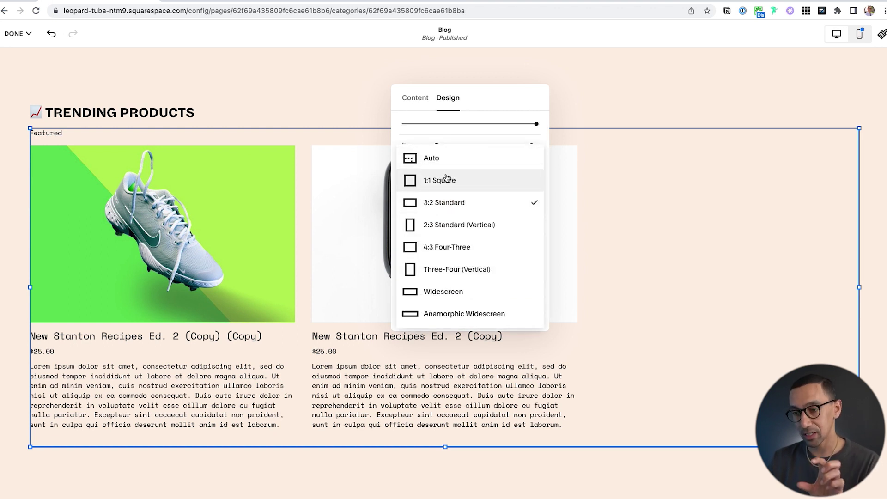
left_click(445, 182)
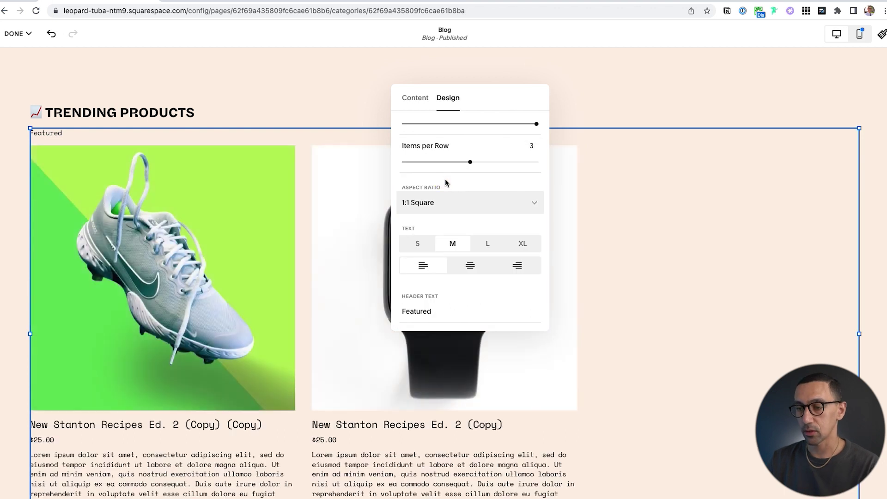
scroll(446, 182, "down", 3)
left_click(476, 199)
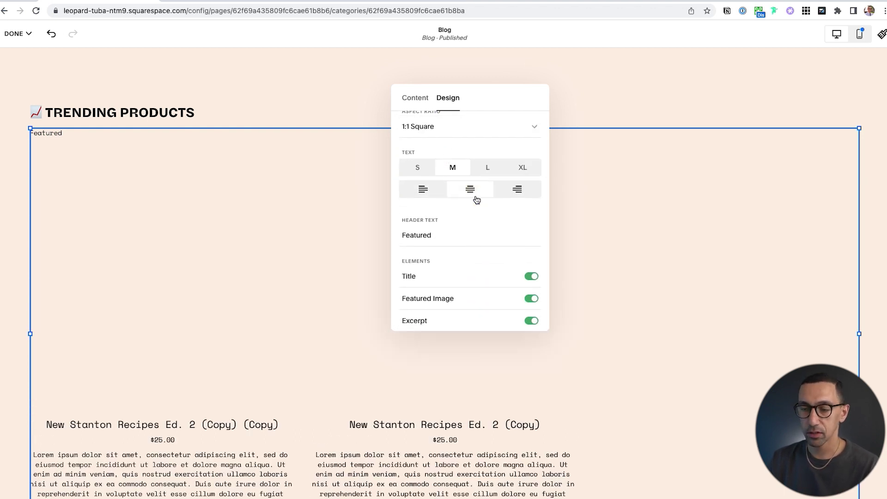
scroll(477, 199, "down", 3)
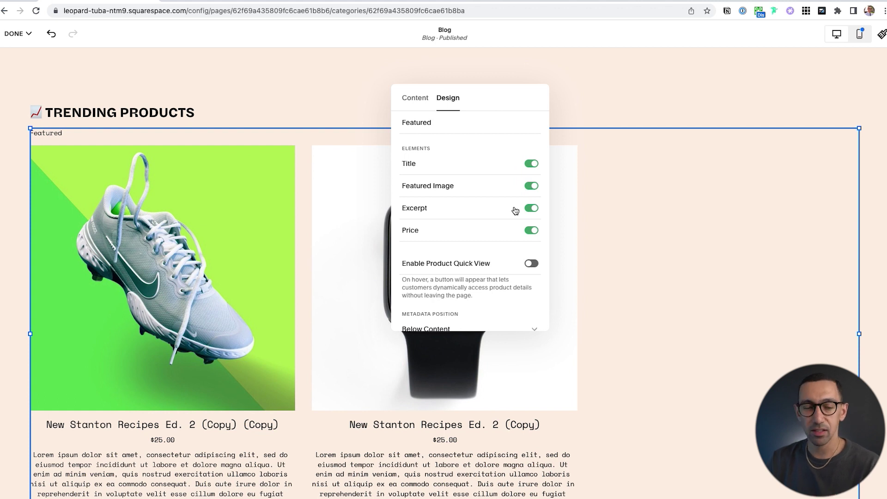
scroll(515, 210, "up", 1)
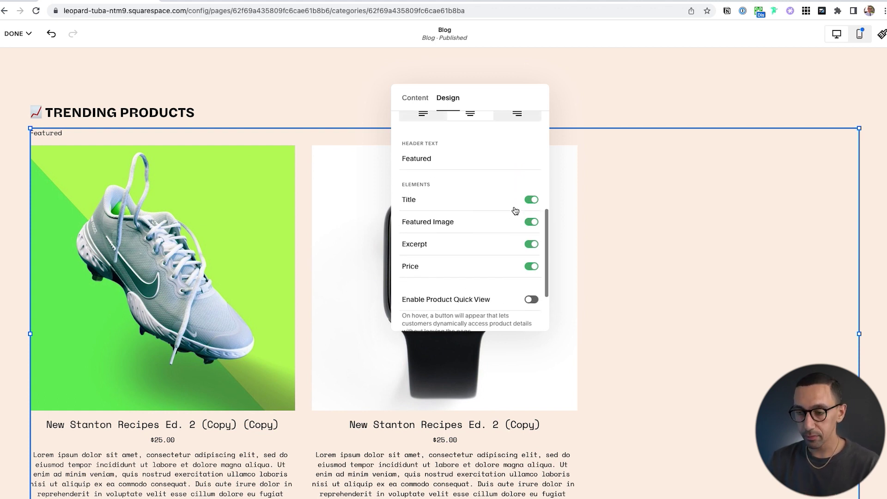
left_click(445, 159)
Step: Delete the 'Featured' header text and hide excerpts, keeping product images and $25.00 prices visible
key("super+a")
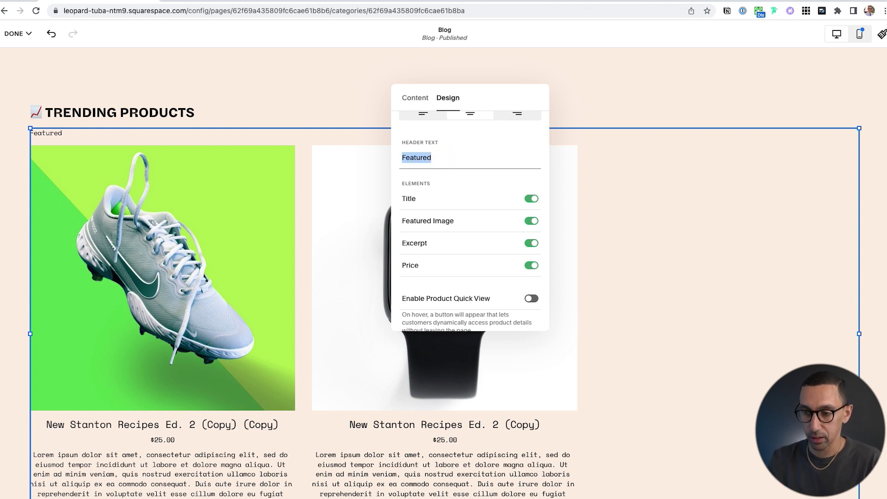
key("BackSpace")
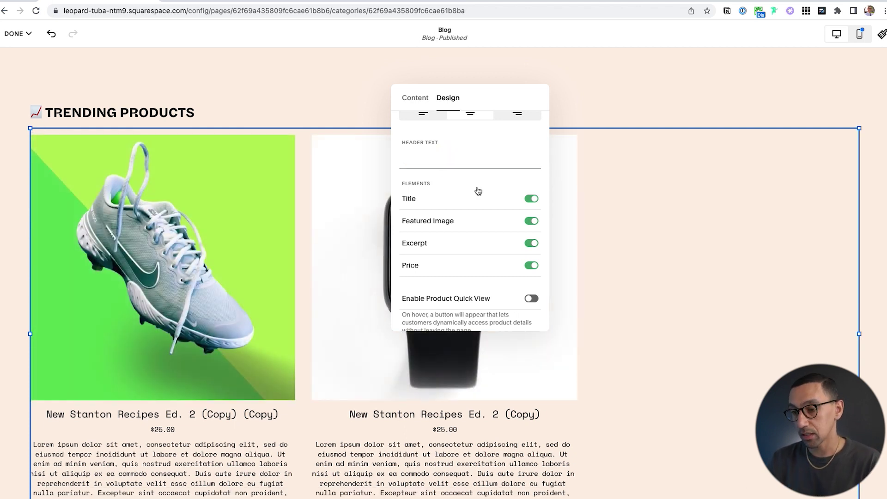
left_click(528, 222)
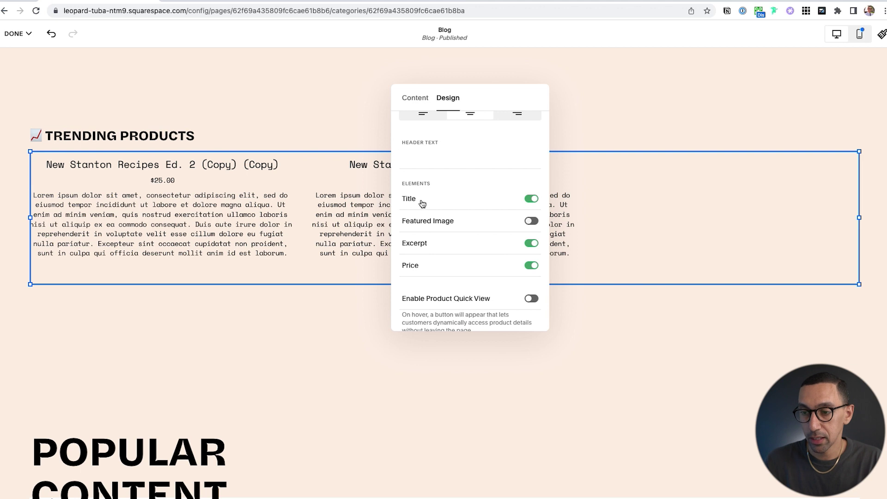
left_click(532, 245)
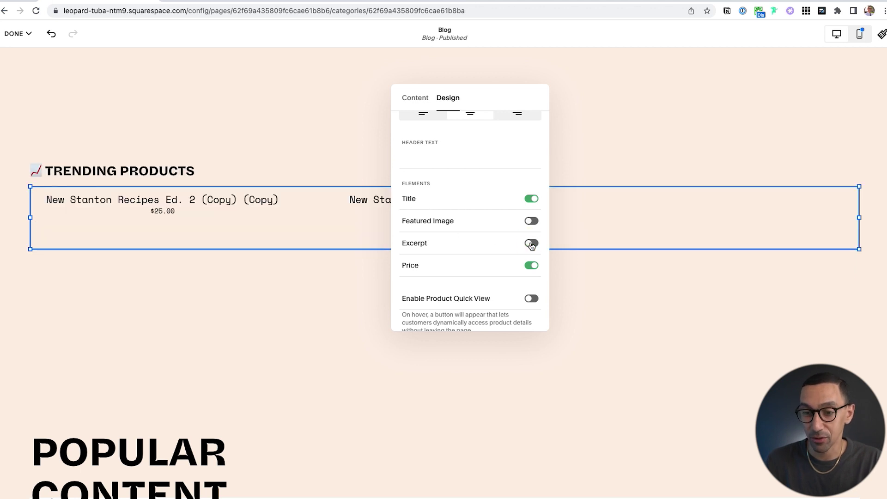
left_click(532, 267)
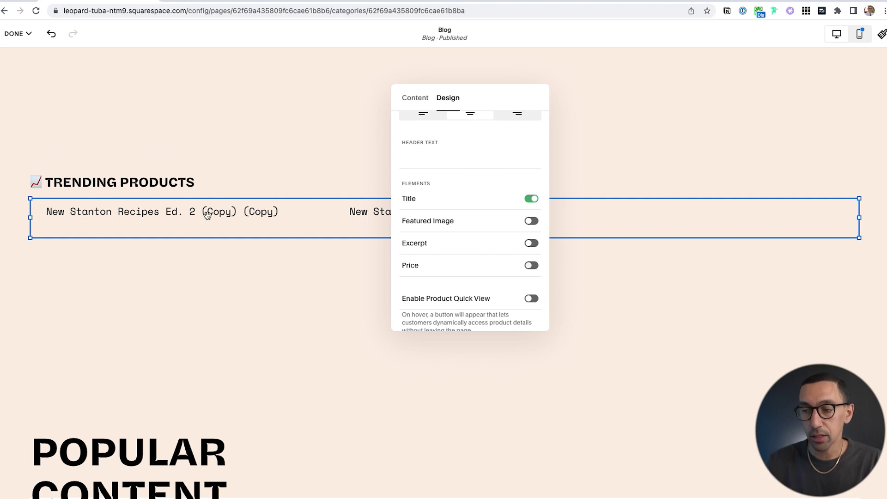
left_click(532, 221)
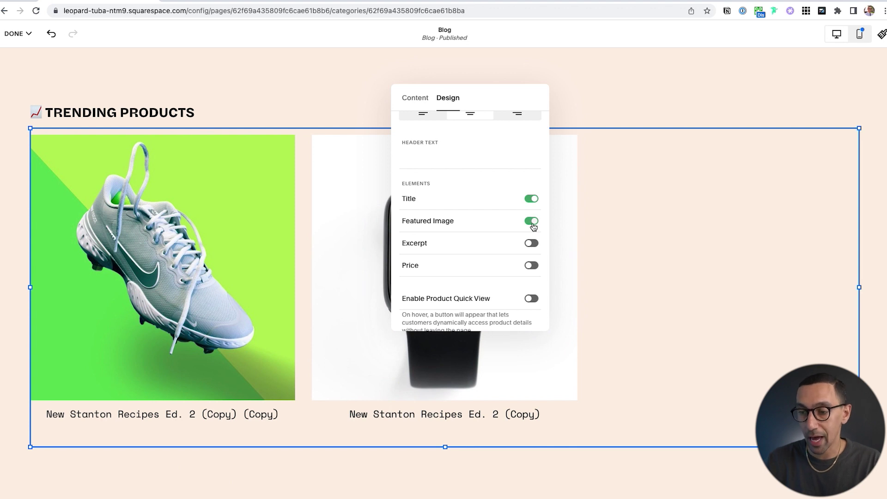
left_click(532, 266)
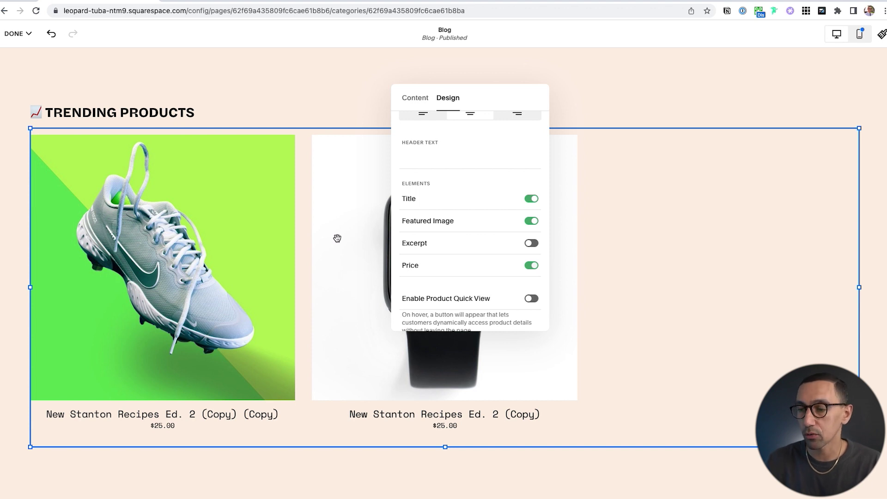
scroll(476, 233, "down", 3)
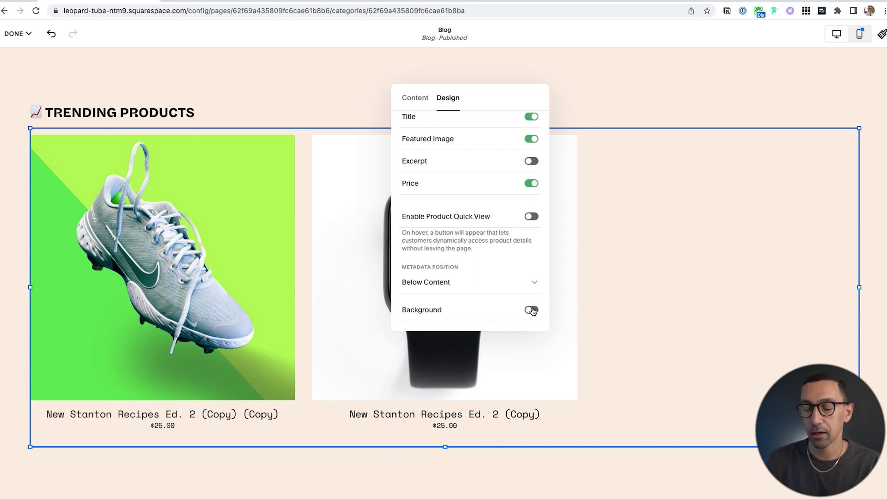
left_click(347, 97)
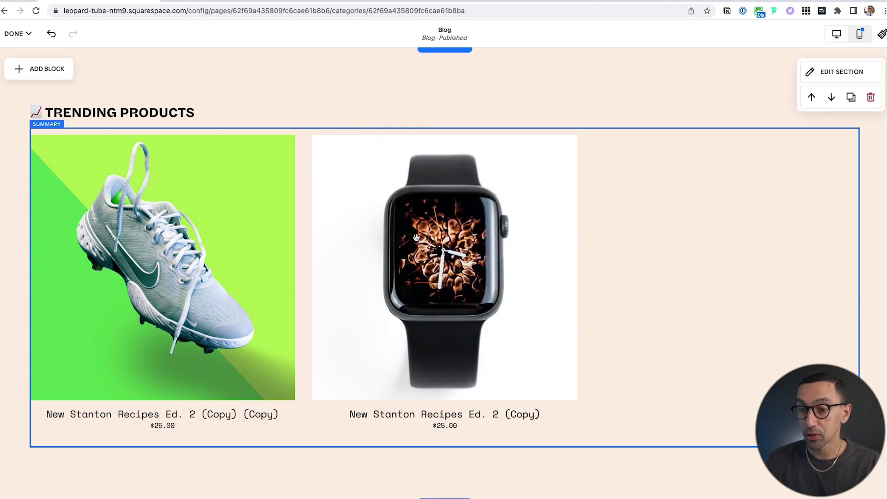
scroll(446, 277, "down", 2)
left_click(446, 306)
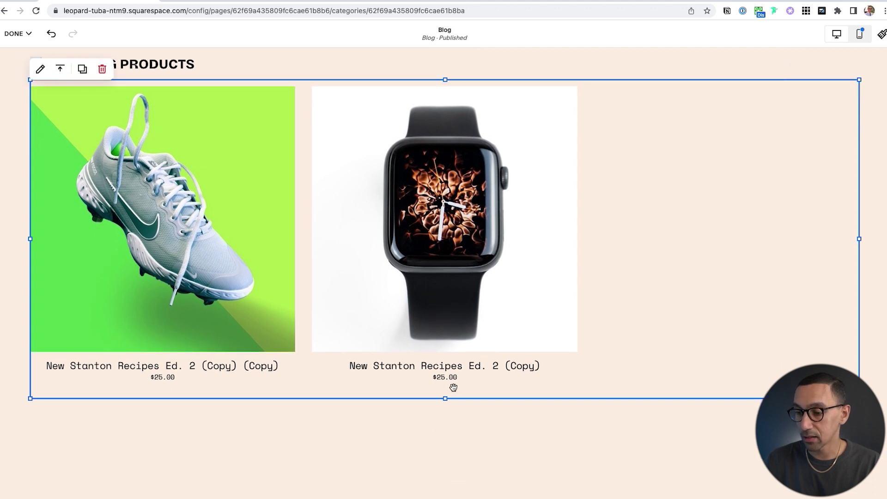
left_click_drag(447, 377, 451, 409)
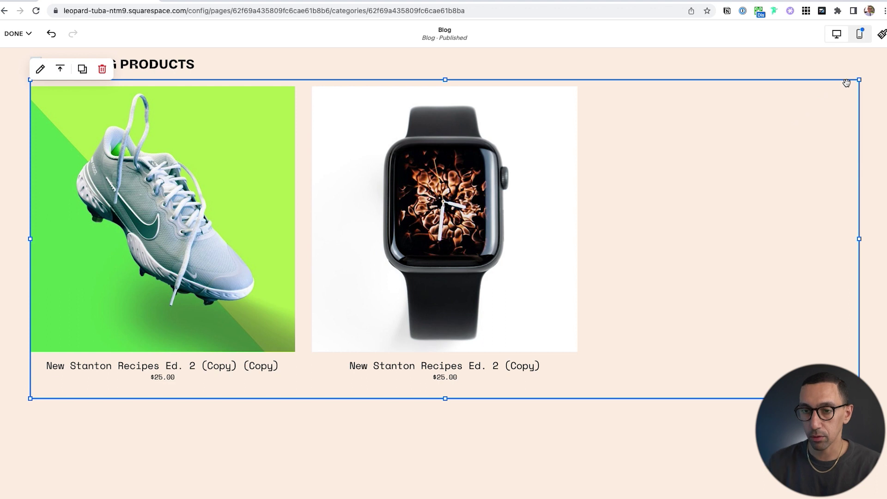
scroll(580, 259, "up", 3)
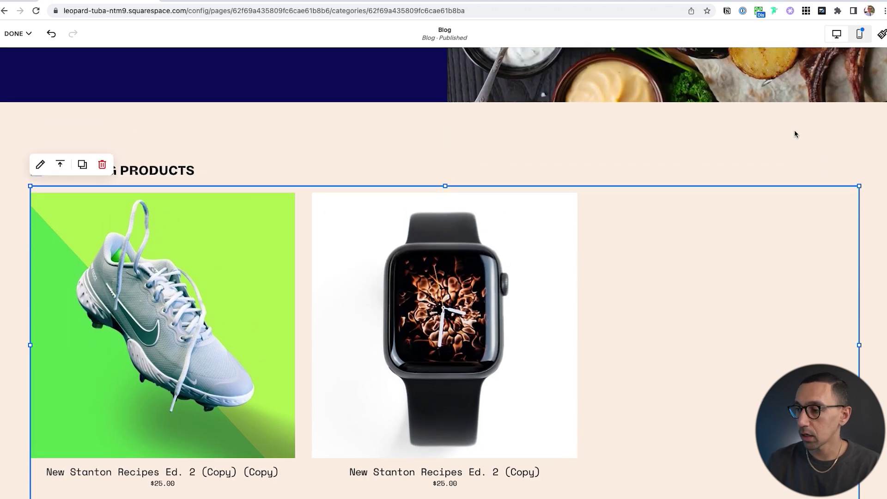
Step: Give the Trending Products section the white Lightest 1 theme and turn off Fill Screen
left_click(808, 125)
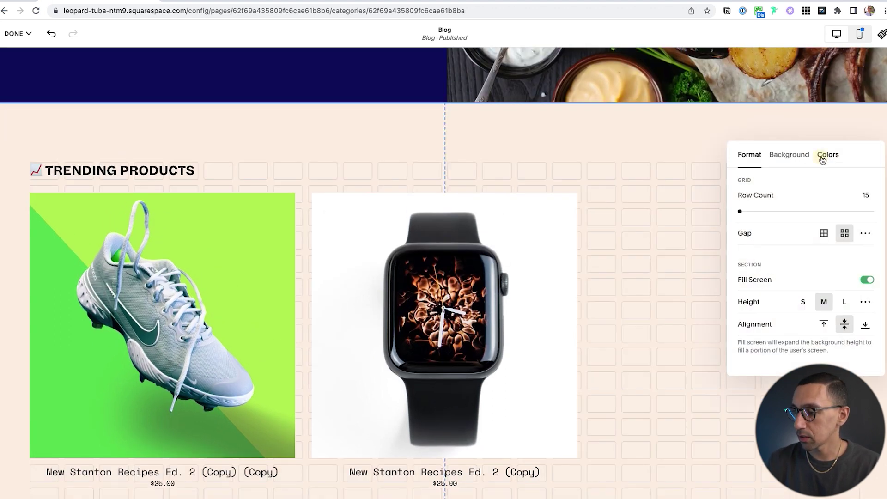
left_click(822, 158)
left_click(803, 210)
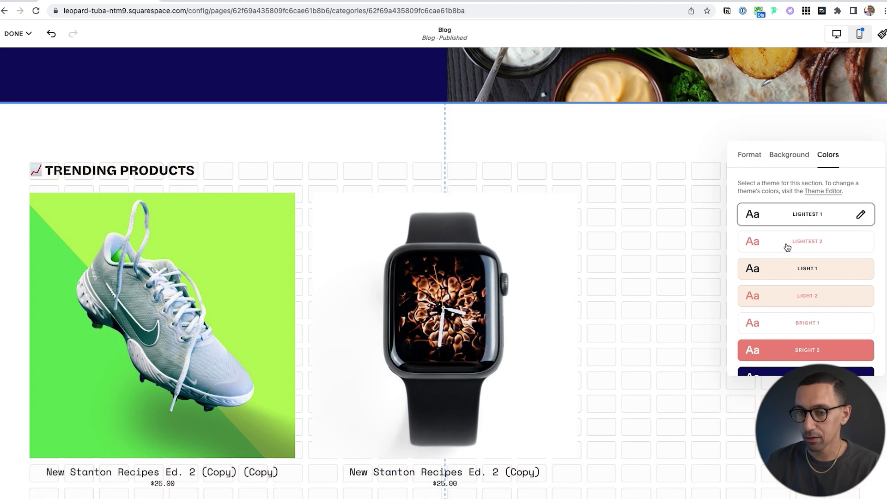
left_click(750, 156)
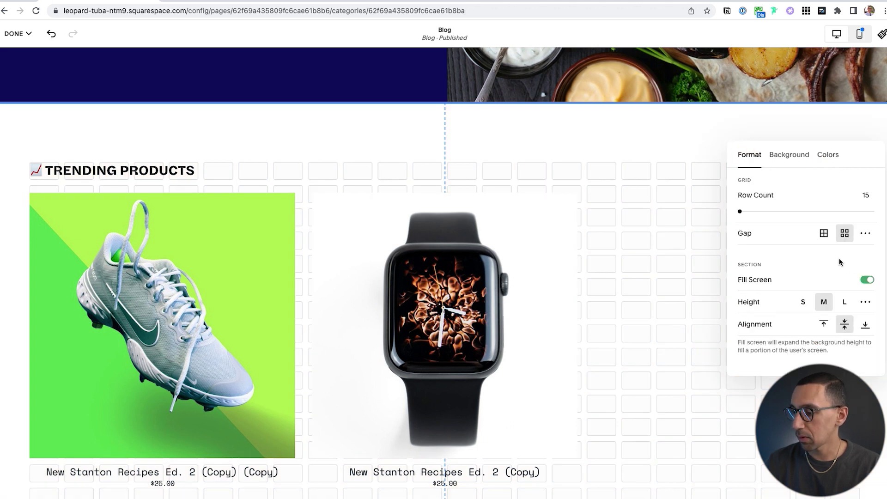
left_click(867, 280)
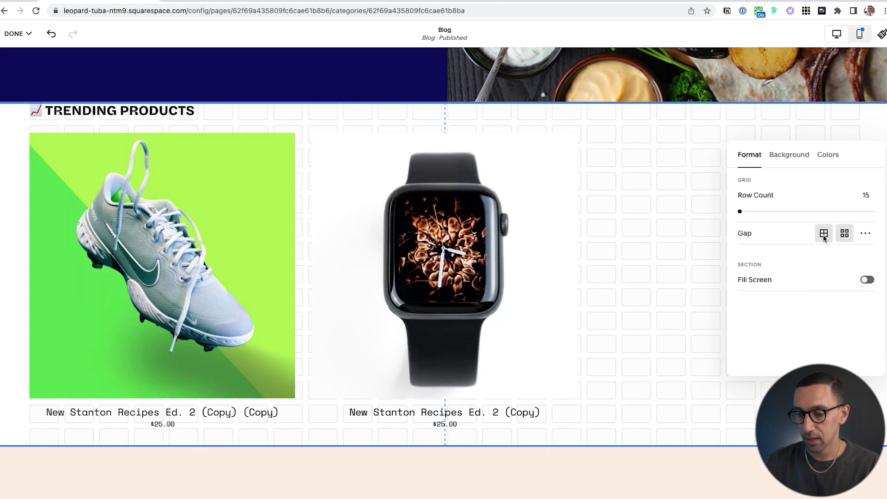
Step: Move the product block and the TRENDING PRODUCTS heading down one grid row
left_click_drag(123, 237, 123, 260)
left_click_drag(93, 113, 96, 134)
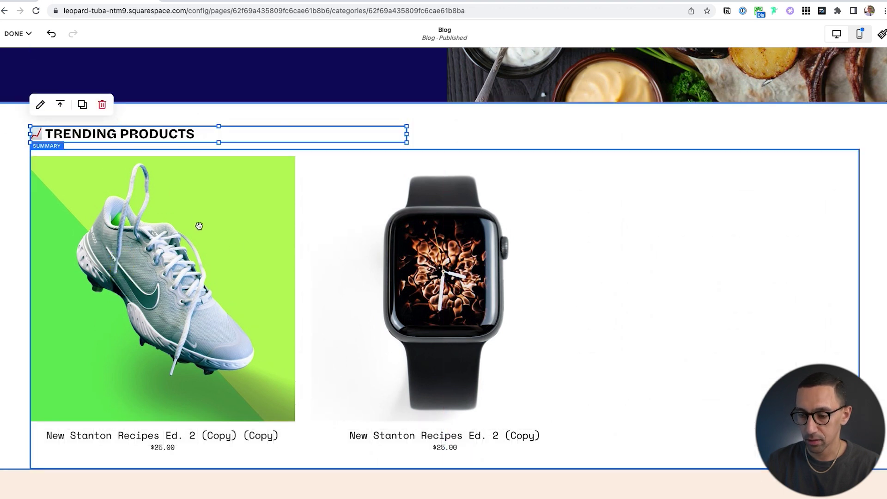
left_click(328, 83)
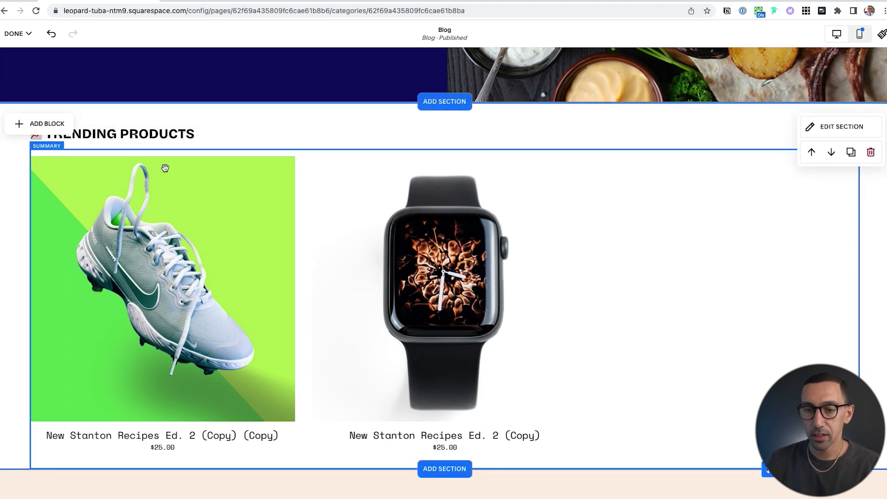
left_click(17, 33)
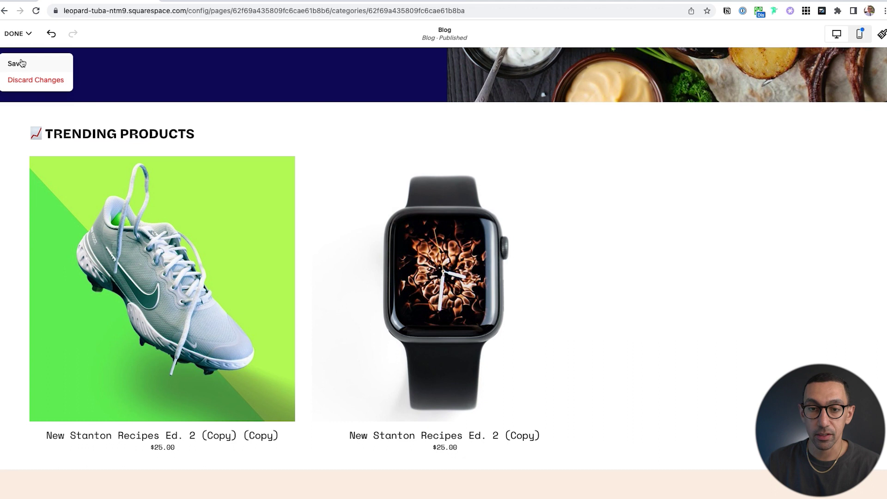
Step: Save the page edits and scroll down to the white Trending Products section
left_click(19, 63)
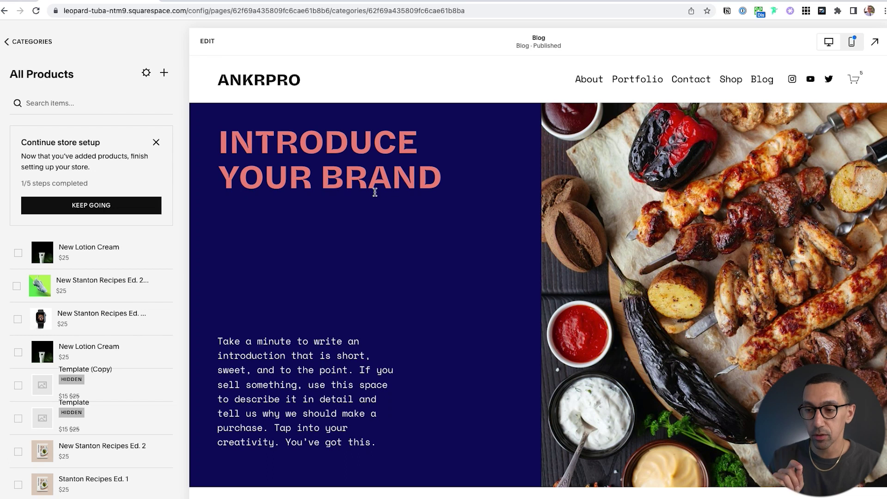
scroll(452, 237, "down", 8)
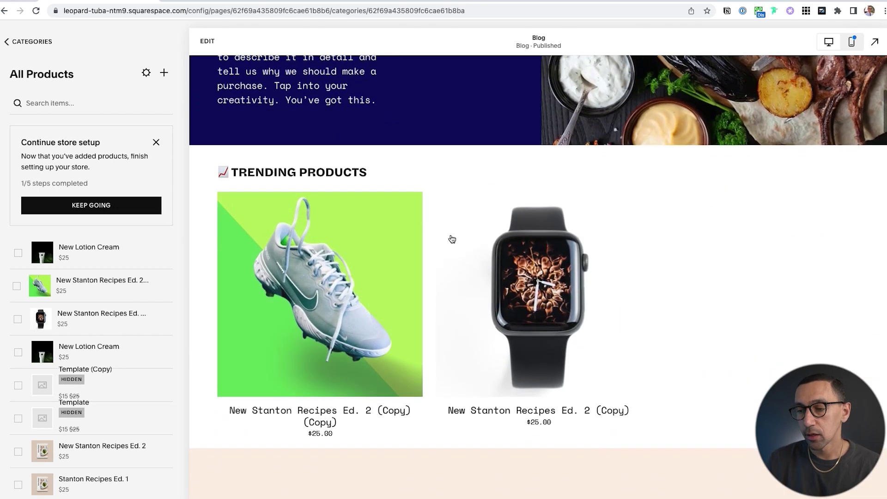